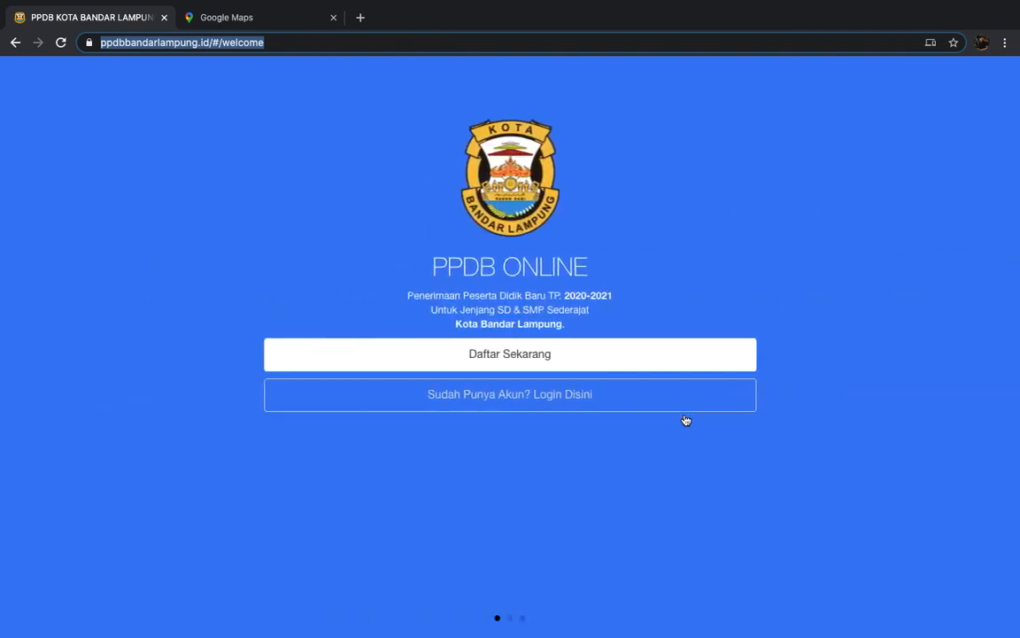
- Load ppdbbandarlampung.id in a new third browser tab
click(361, 18)
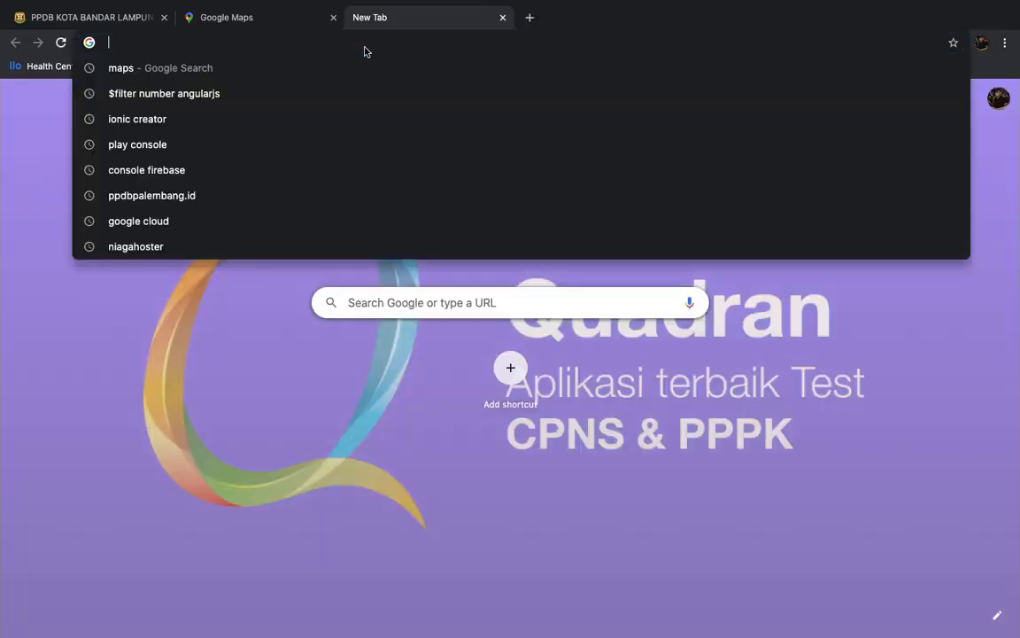
text(ppdbban)
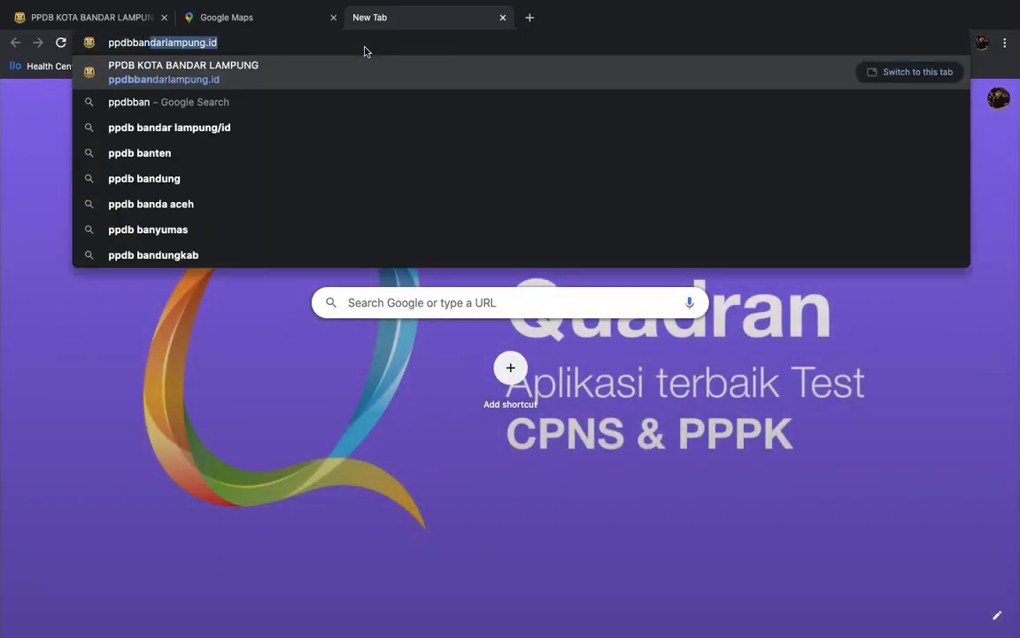
key(Right)
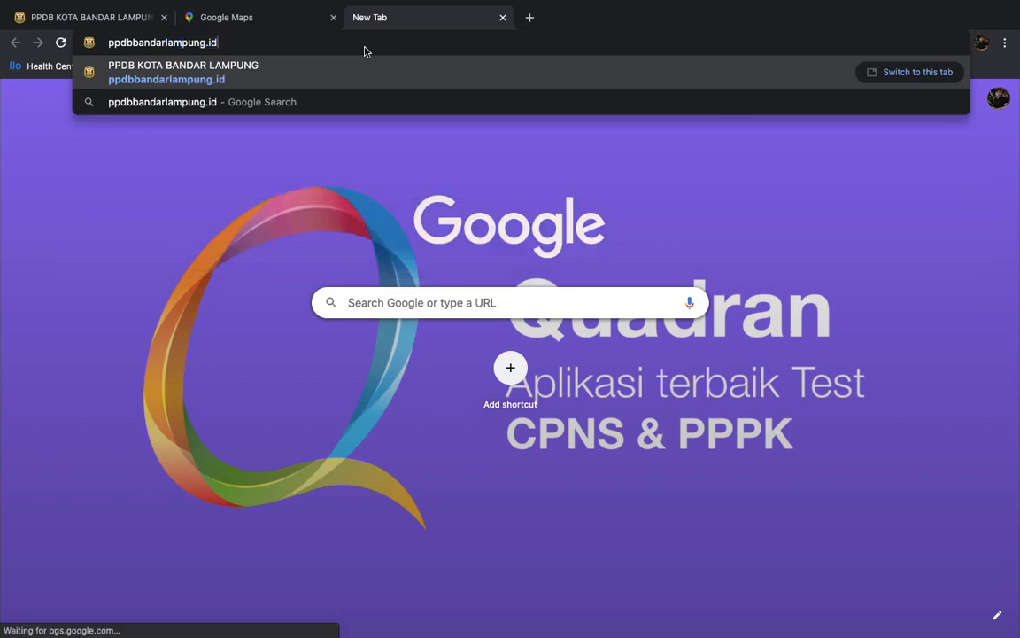
key(Return)
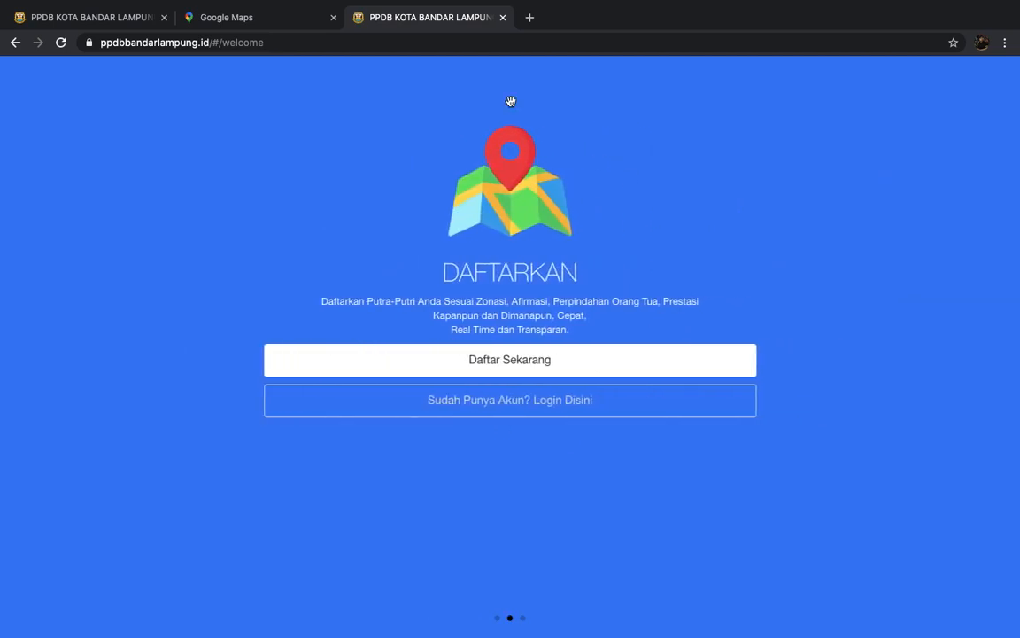
- Google 'ppdb bandar lampung playstore' in a fourth tab
click(531, 18)
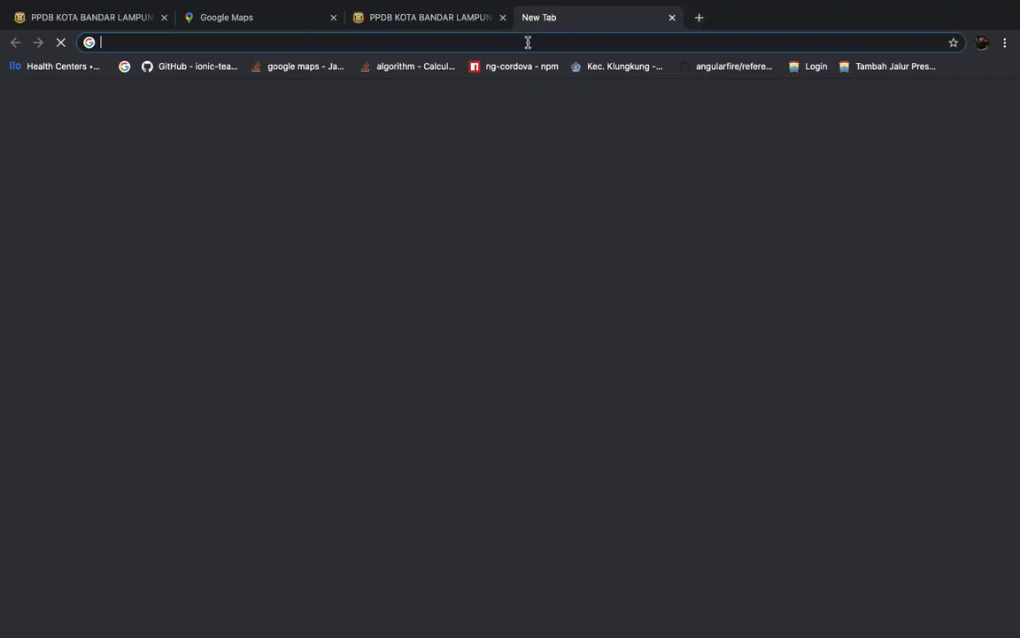
click(528, 42)
text(p)
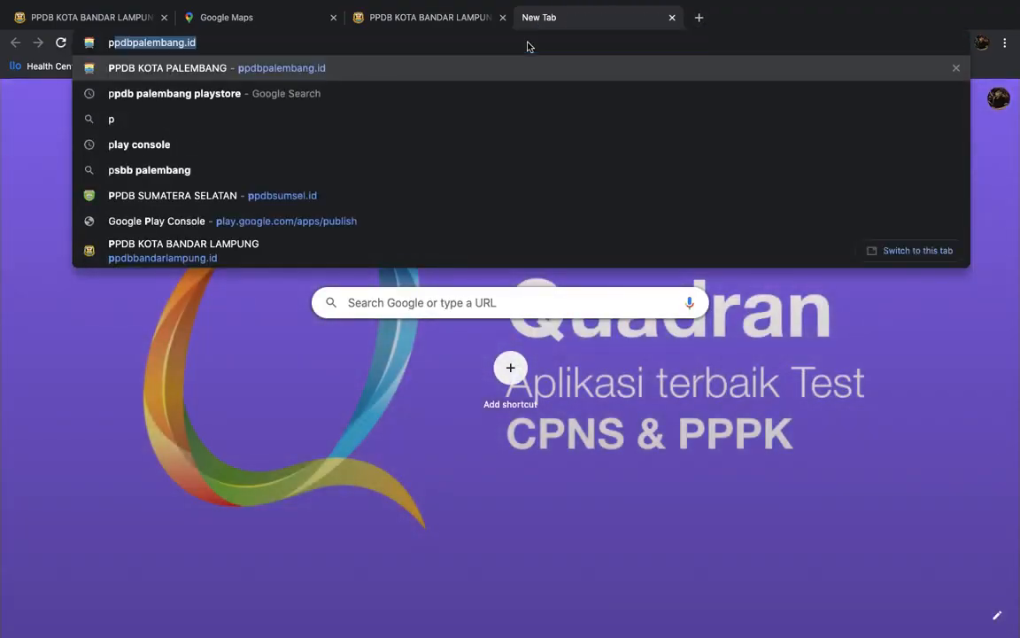
text(pdb bandar l)
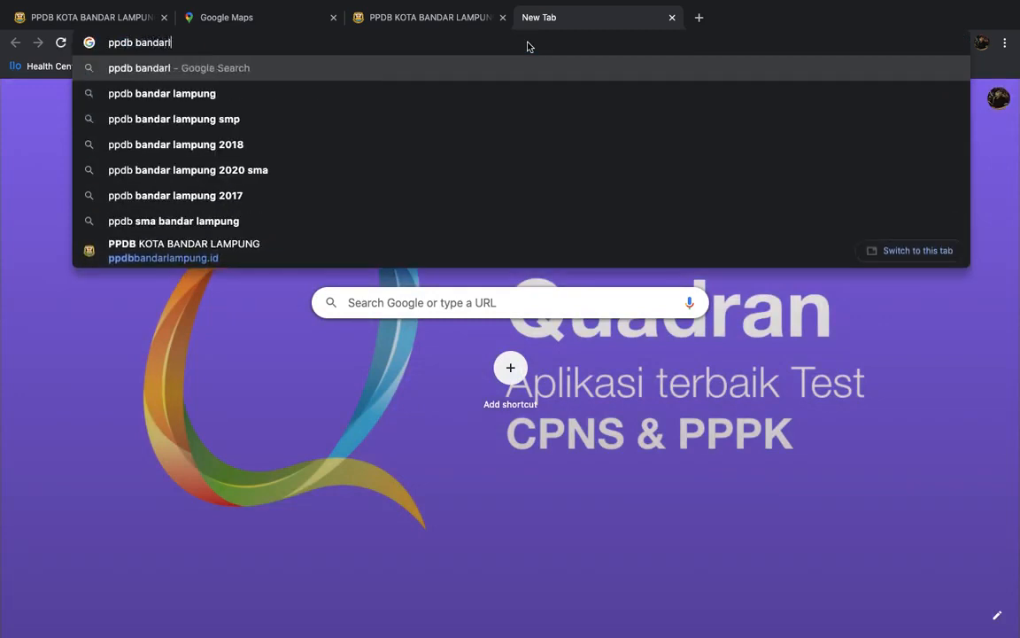
text(ampung playstore)
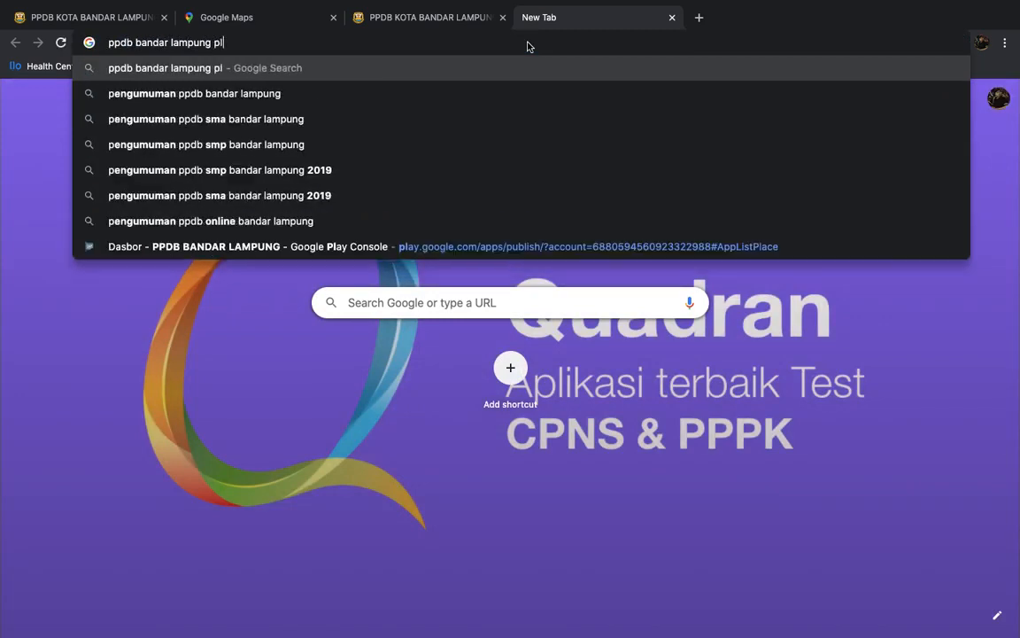
key(Return)
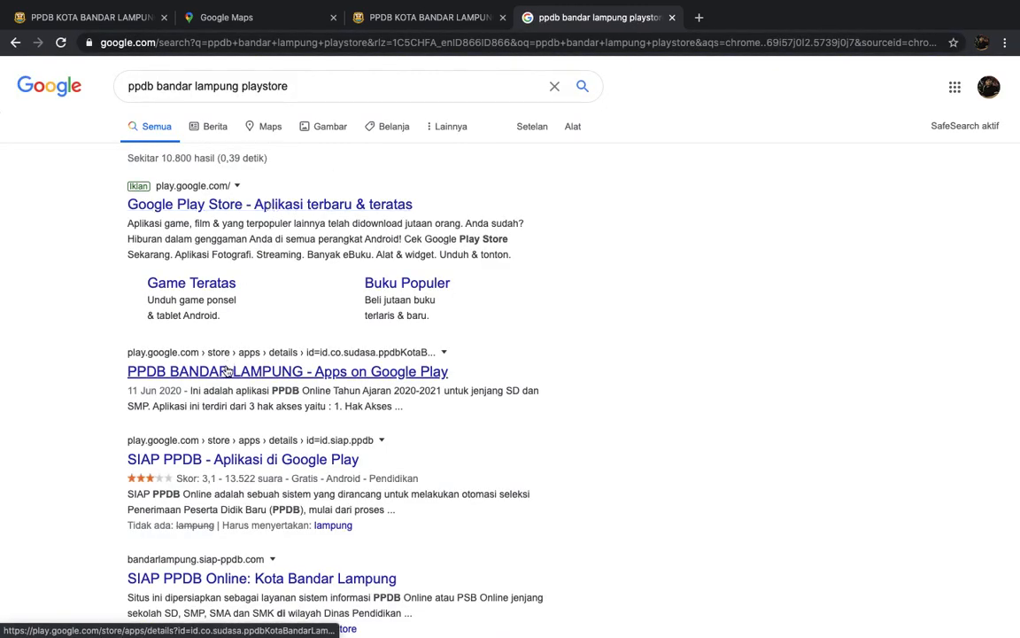
- View the PPDB BANDAR LAMPUNG Google Play listing, then return to the PPDB welcome page
click(210, 372)
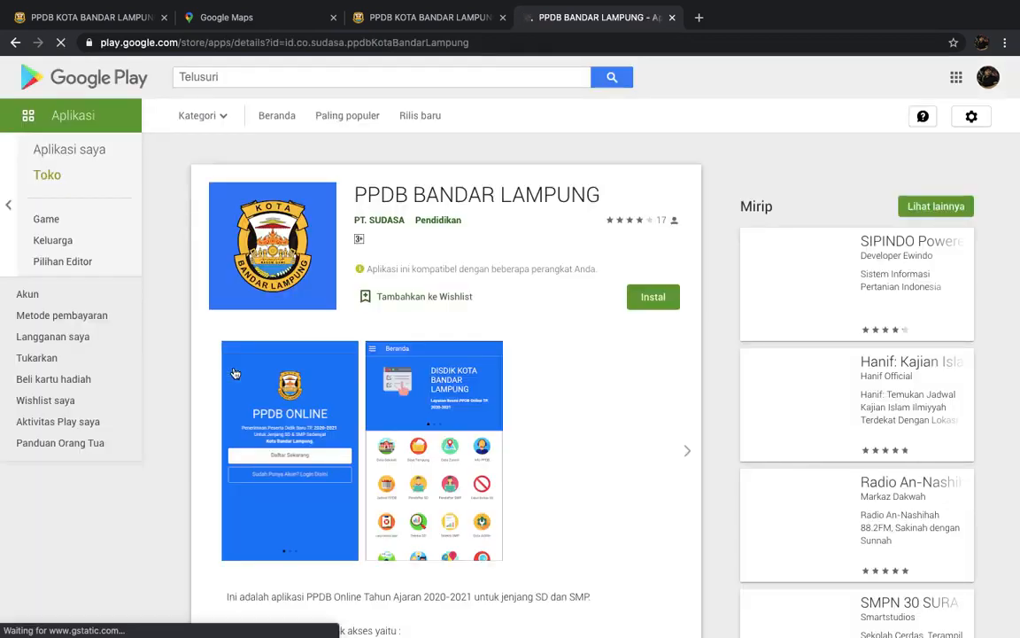
scroll(472, 403, down, 2)
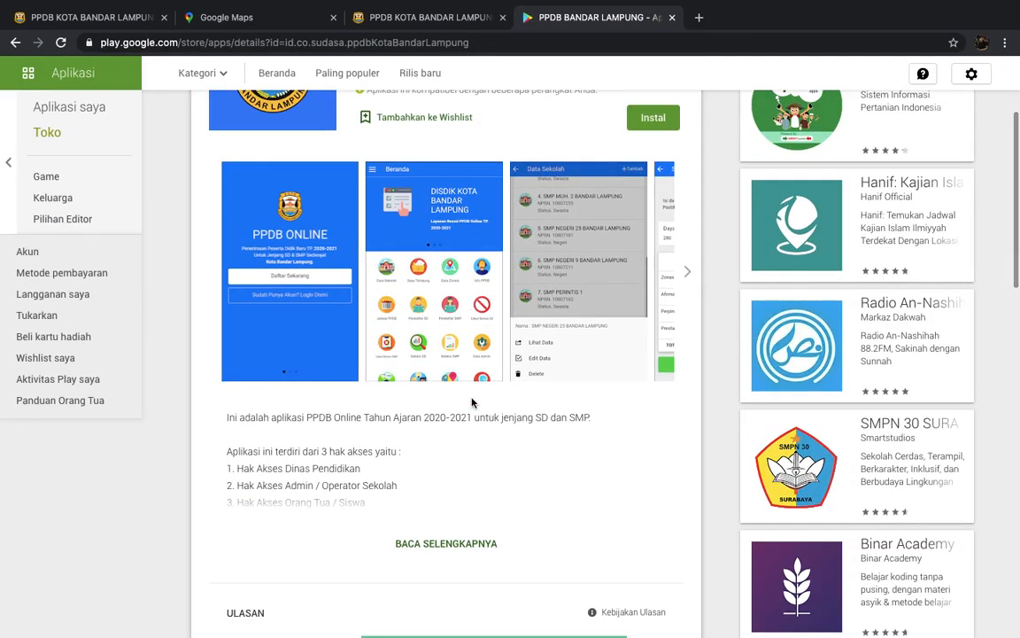
scroll(472, 403, up, 2)
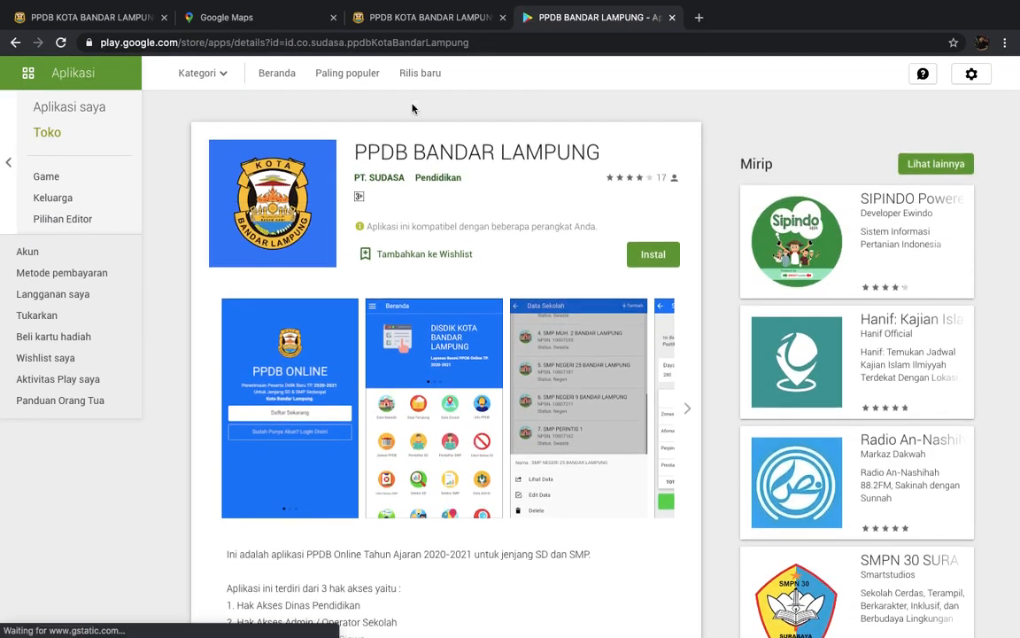
click(435, 22)
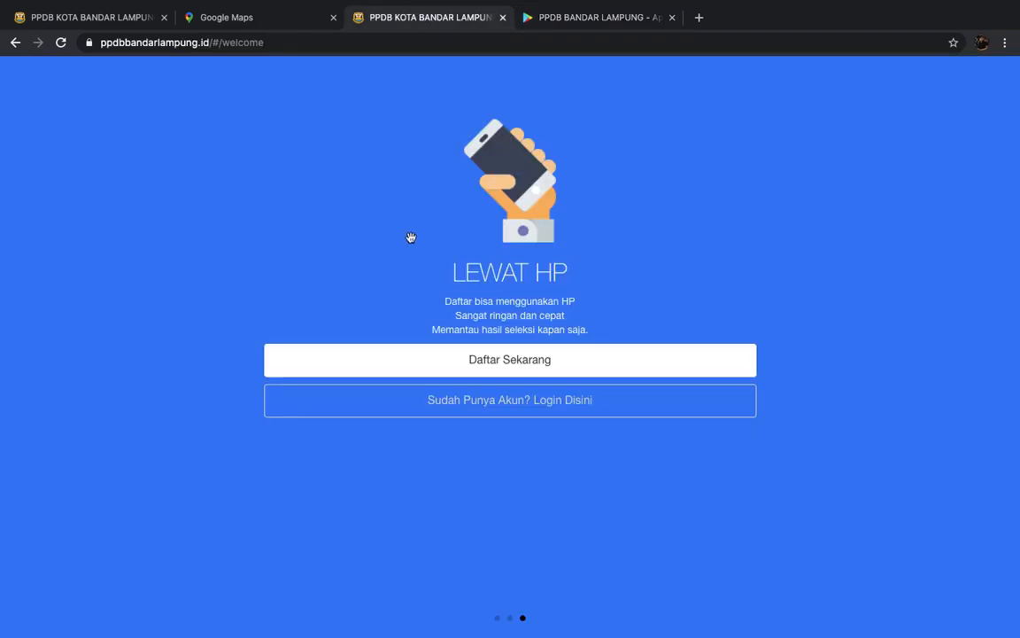
- On the first PPDB tab, choose Daftar Sekarang and register as Orang Tua/Siswa
drag(393, 241, 540, 232)
click(105, 21)
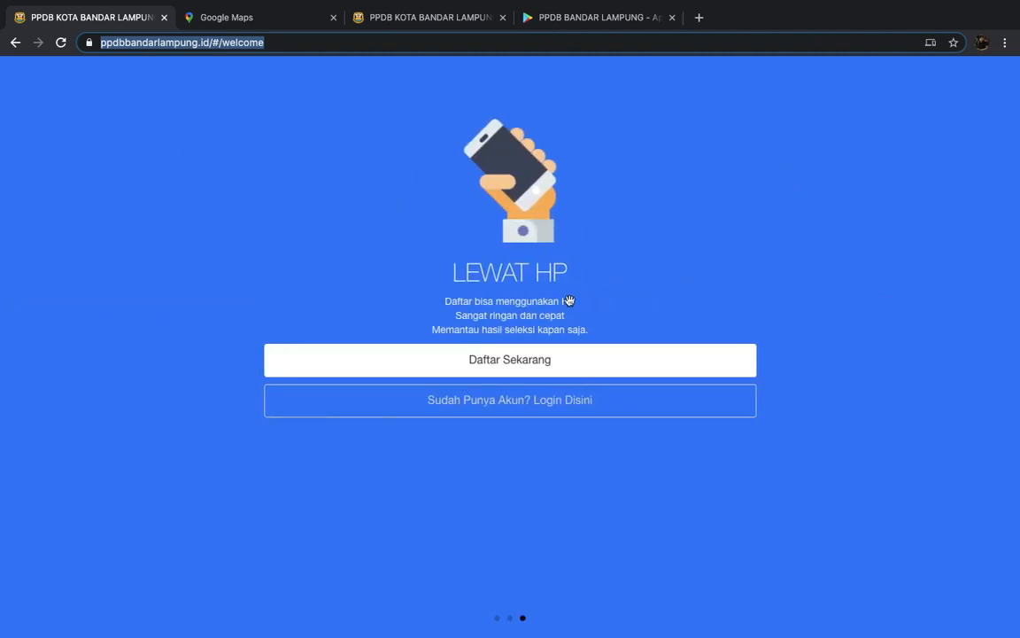
click(562, 364)
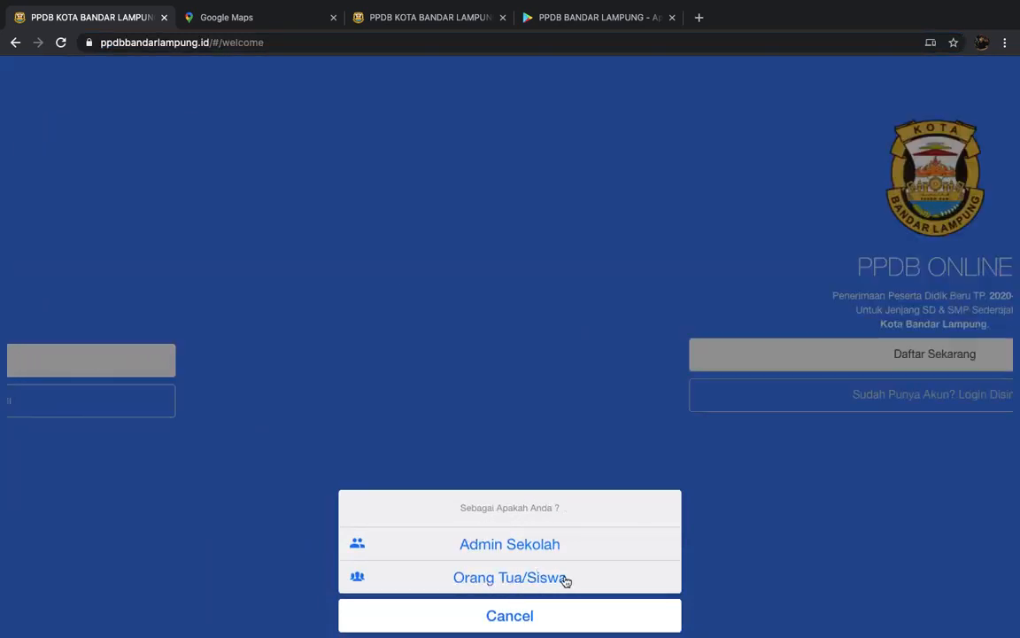
click(507, 581)
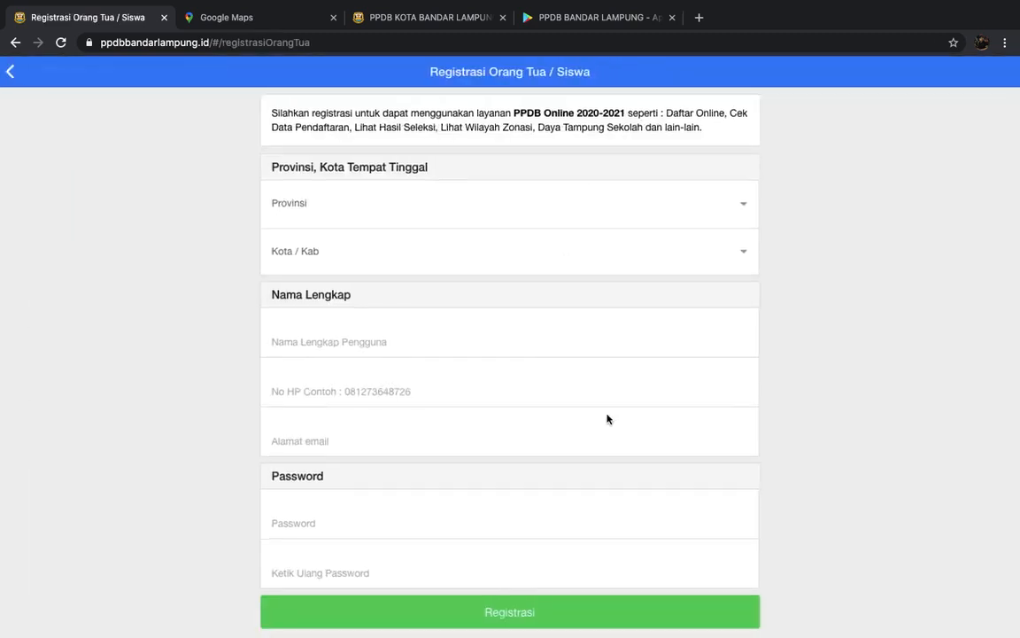
- Set the province to LAMPUNG and the city to KOTA BANDAR LAMPUNG
scroll(607, 420, down, 1)
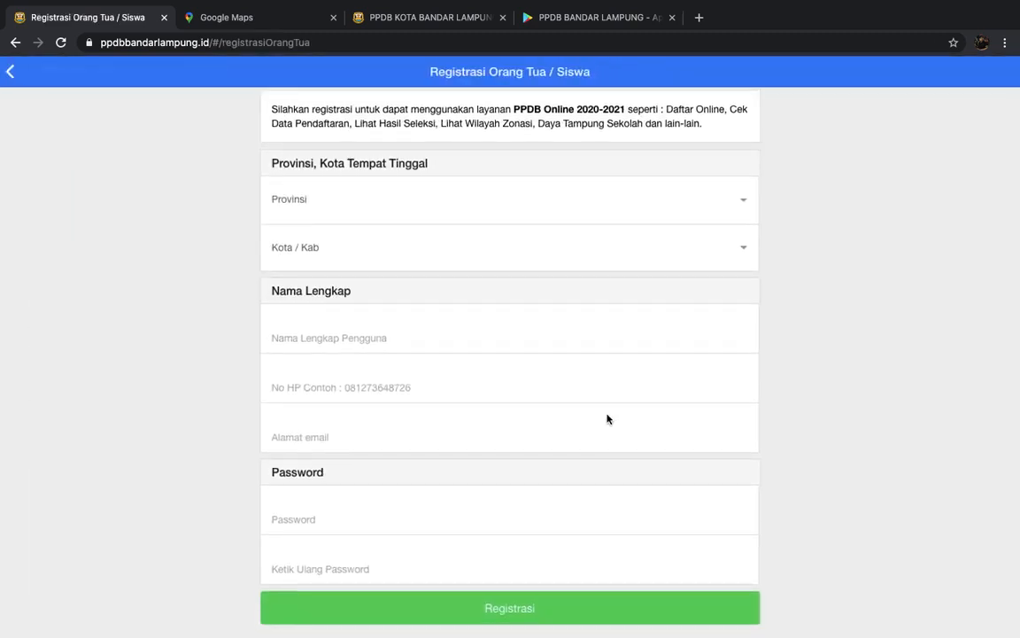
click(729, 209)
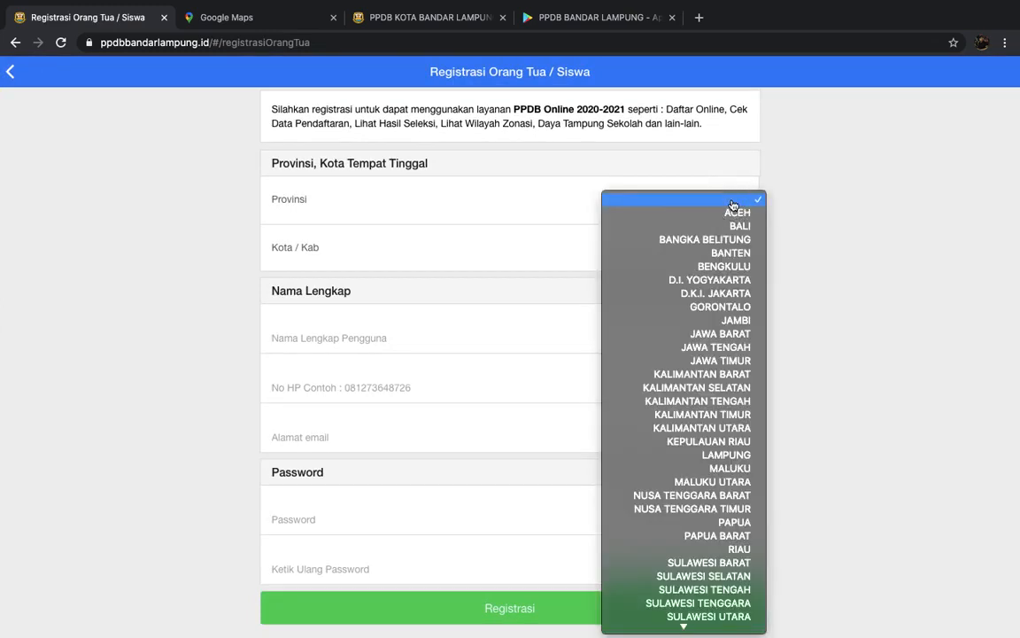
mouse_move(718, 624)
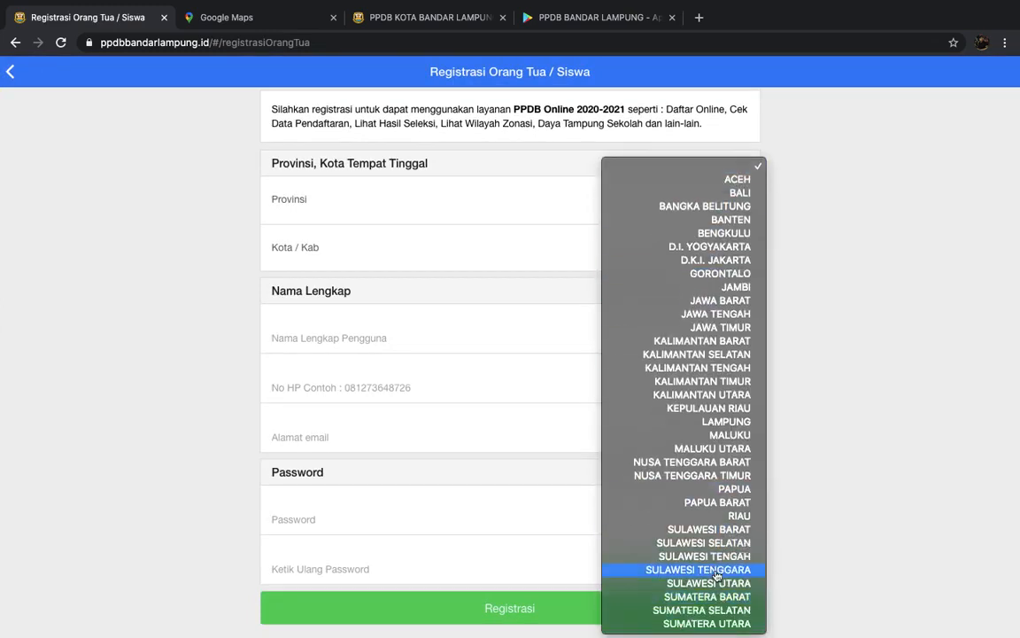
click(729, 423)
click(743, 250)
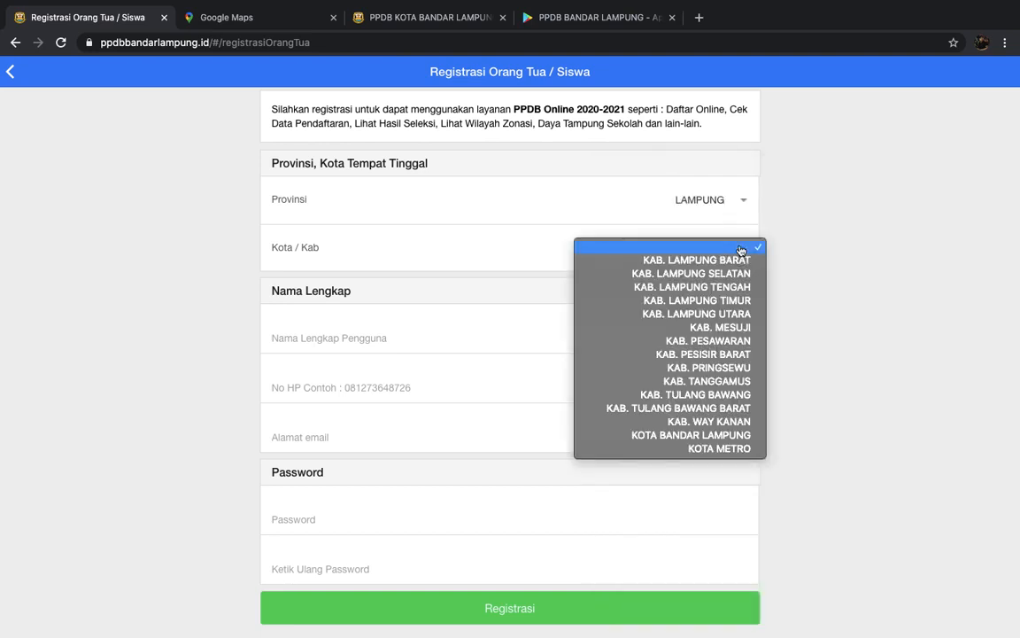
click(710, 435)
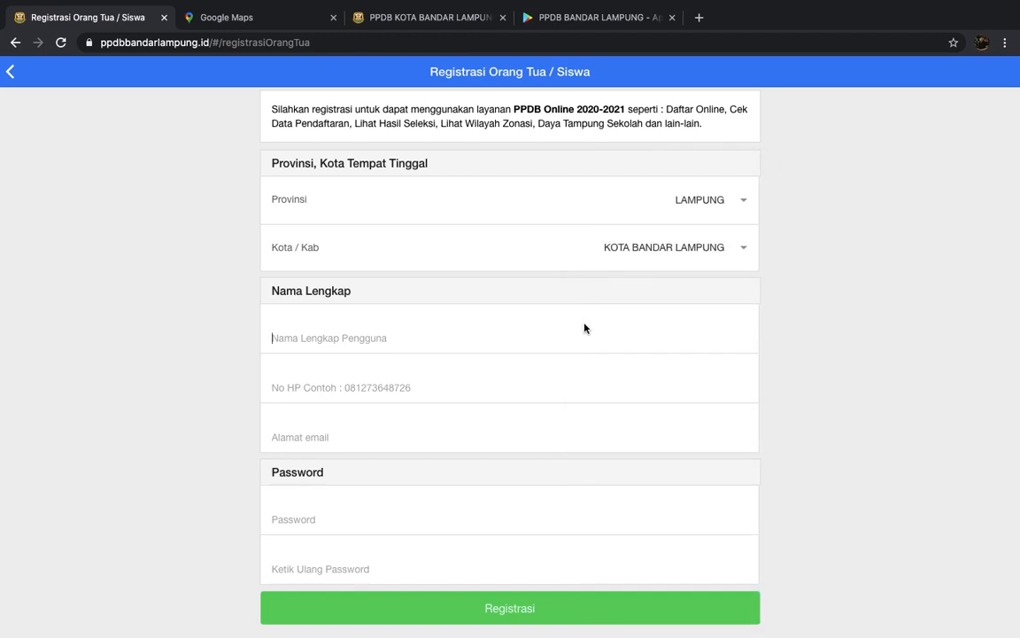
- Enter the full name, phone number, e-mail, and the account password twice
text(Budi)
key(Tab)
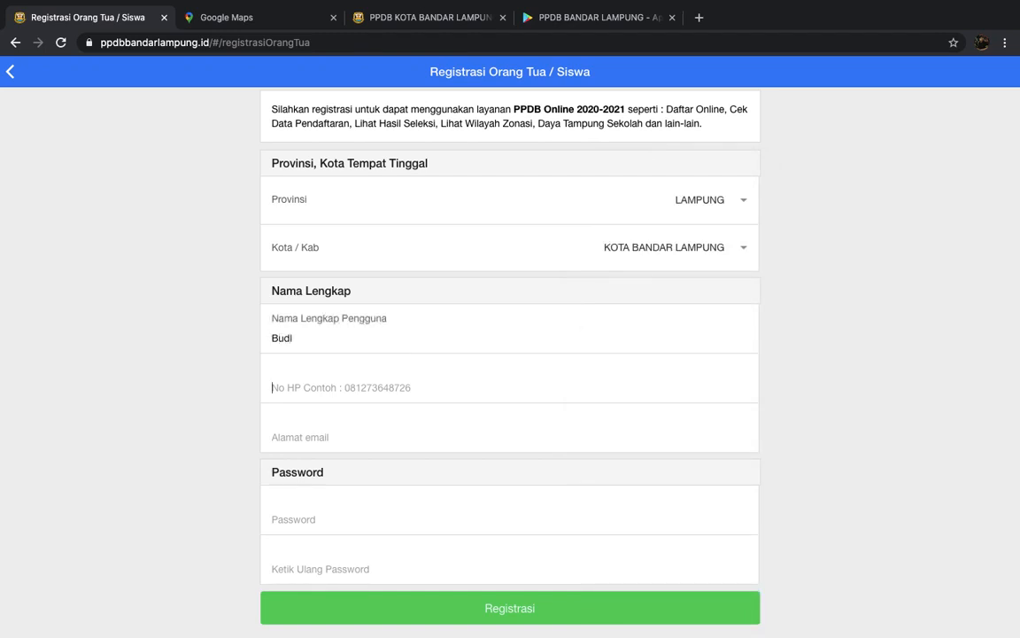
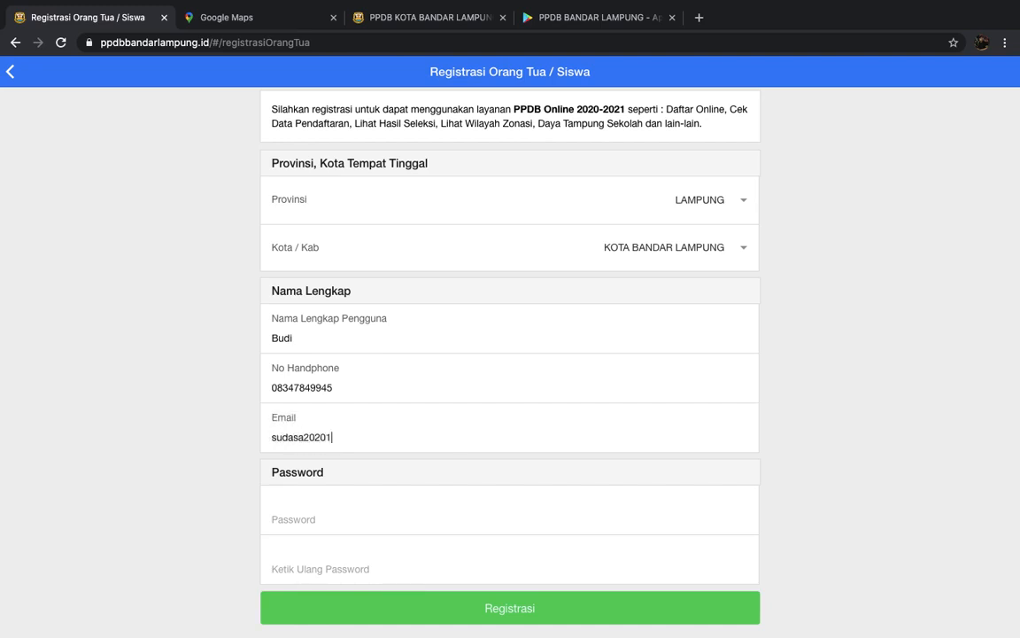
key(Tab)
text(********)
key(Tab)
text(********)
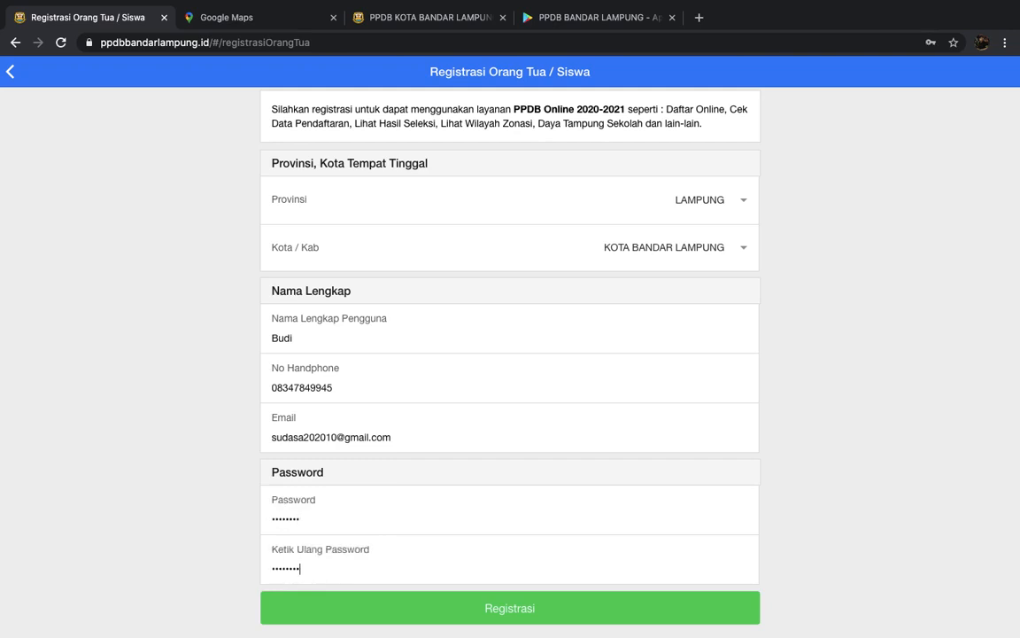
- Submit the registration, change the in-use e-mail address, and resubmit to reach Beranda
click(521, 616)
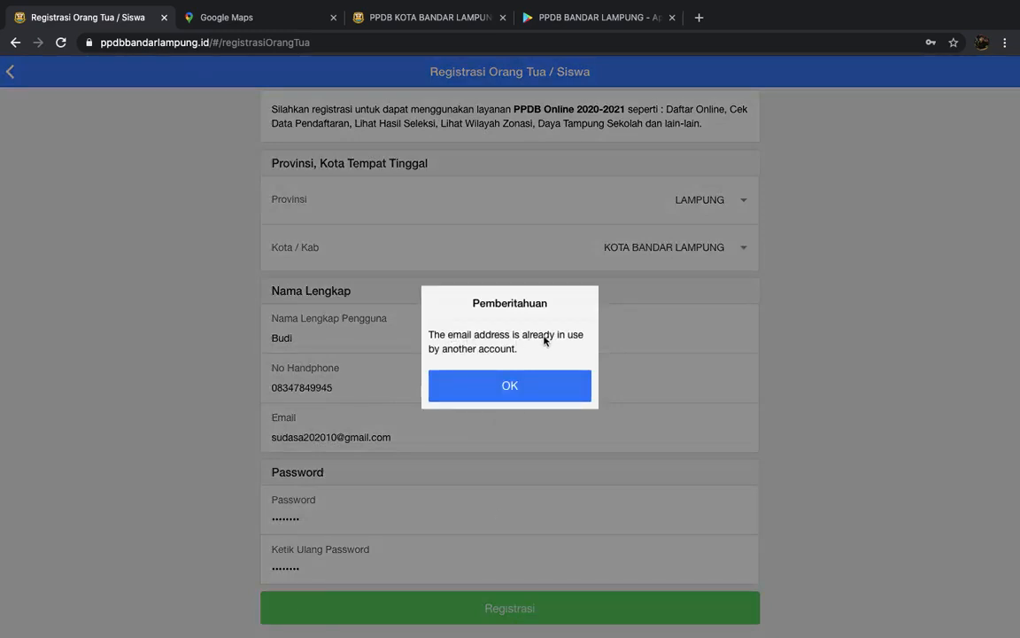
click(510, 388)
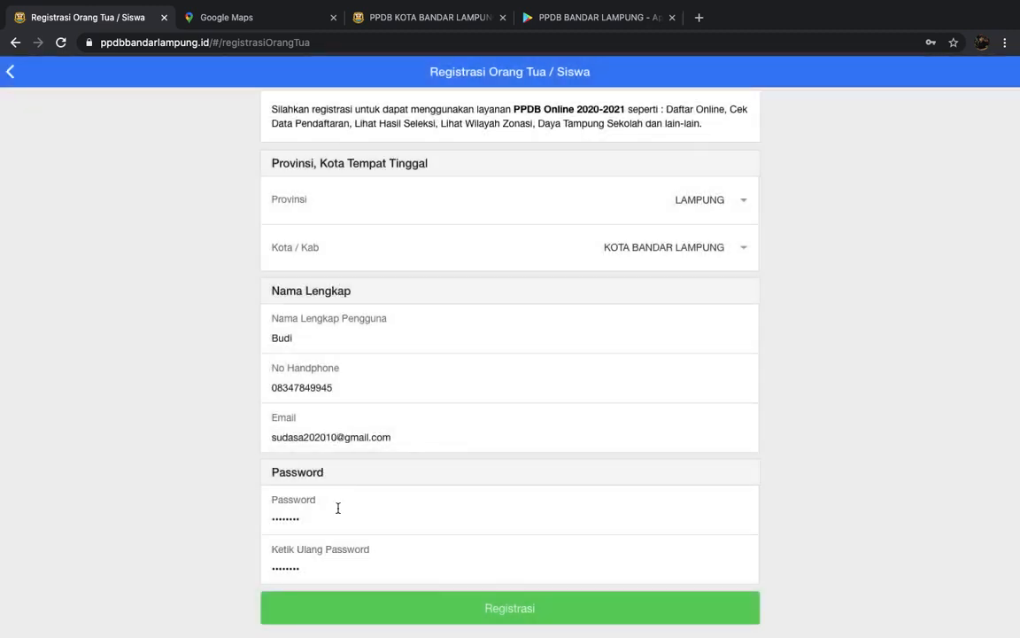
key(BackSpace)
text(5)
click(512, 608)
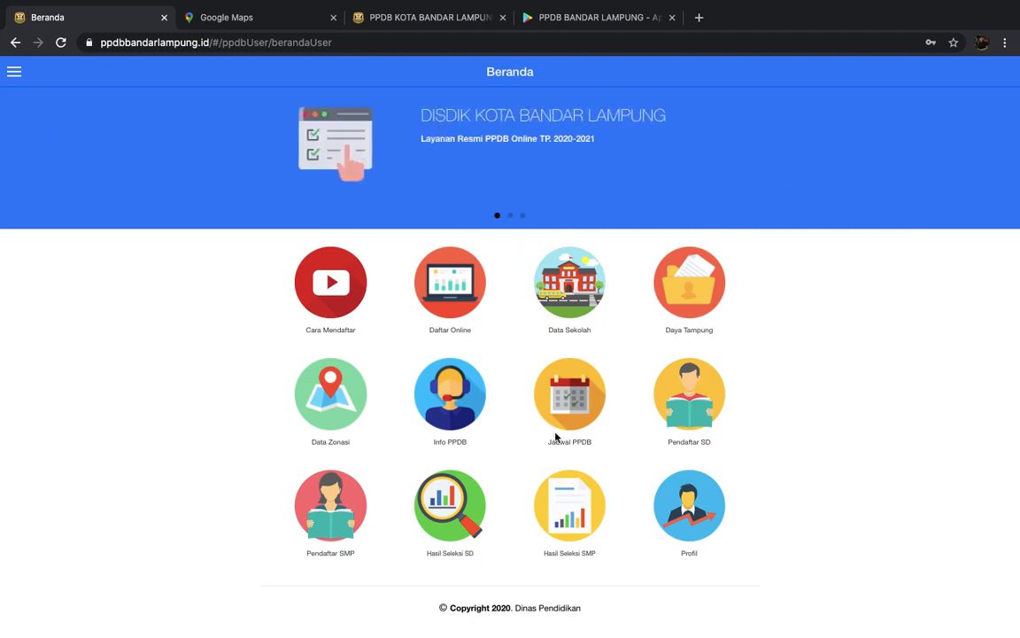
- Under Daftar Online, choose Daftar Sekarang for SMP NEGERI to list its registration routes
click(461, 295)
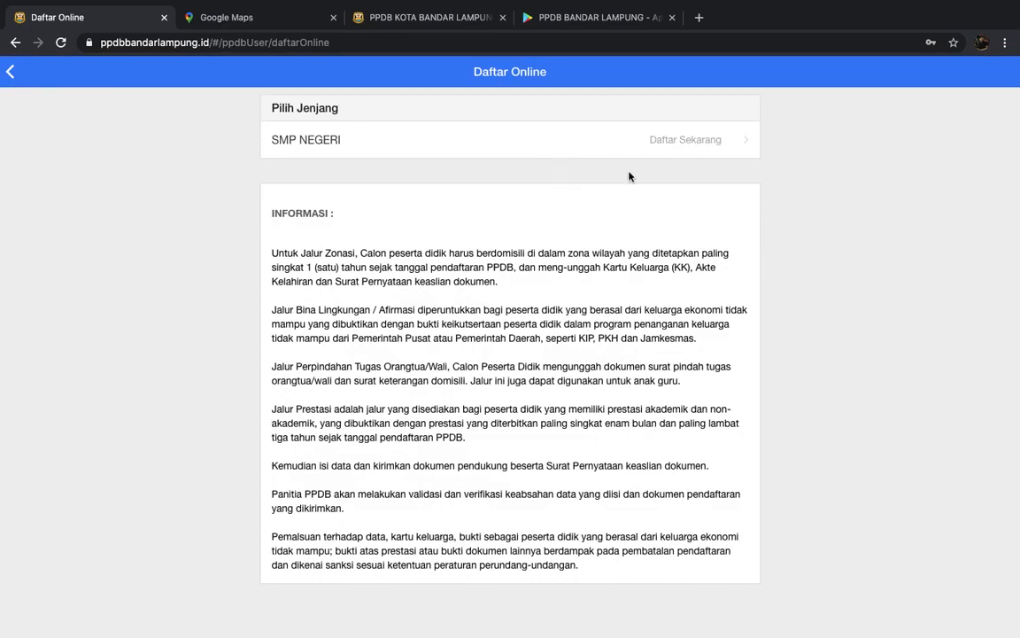
click(706, 149)
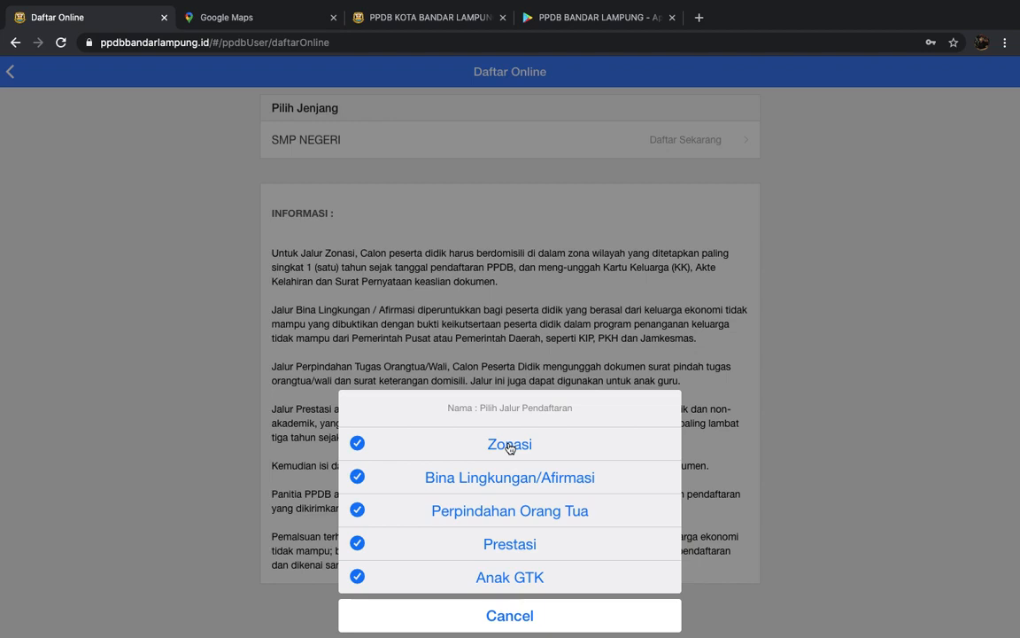
- Choose the Bina Lingkungan/Afirmasi registration route
click(547, 482)
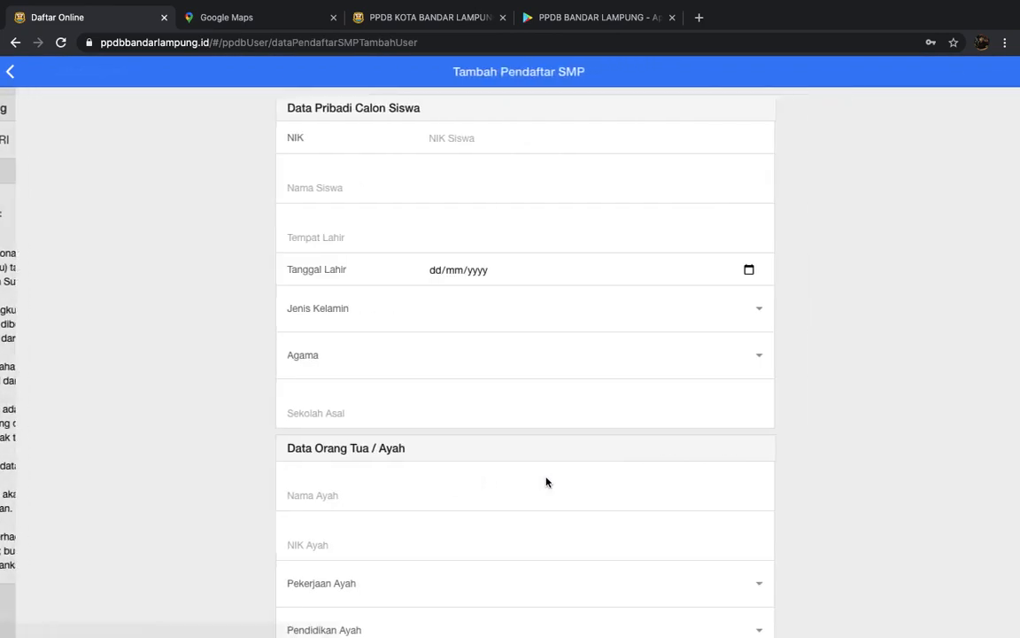
scroll(647, 420, down, 10)
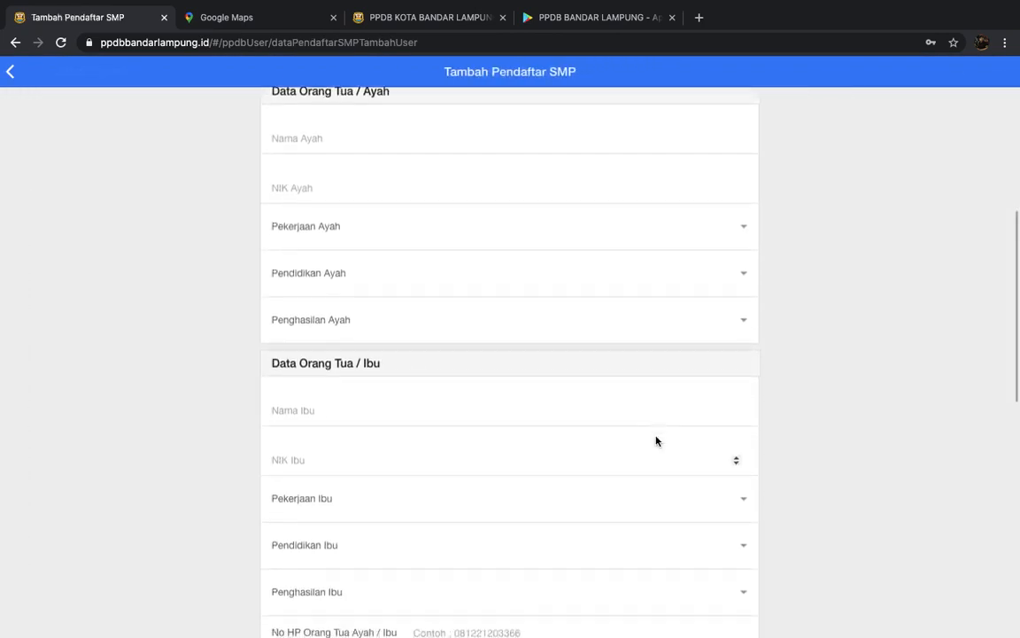
scroll(656, 440, down, 4)
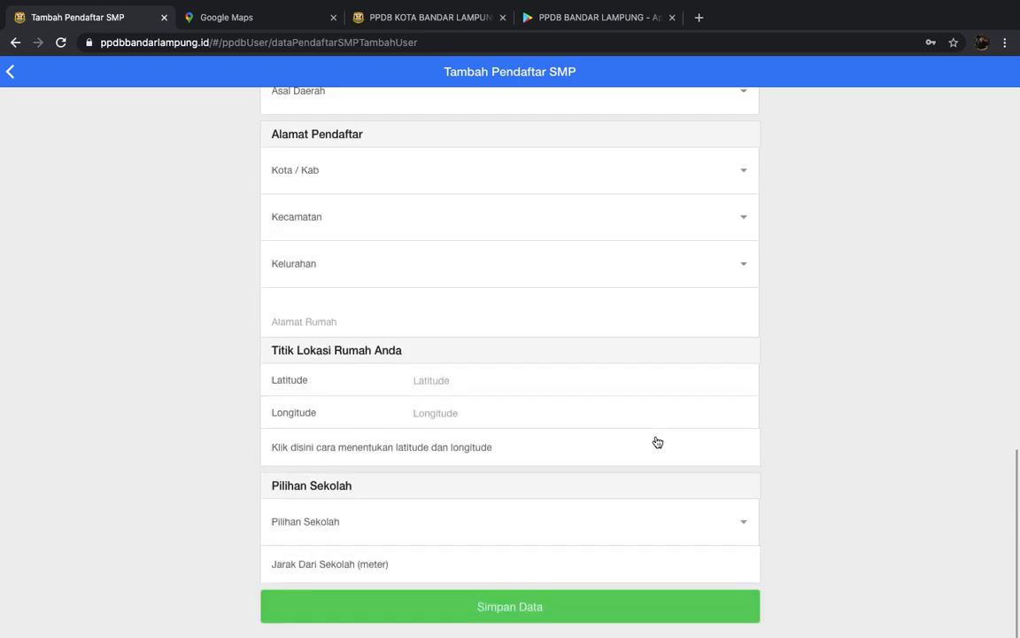
scroll(657, 441, up, 14)
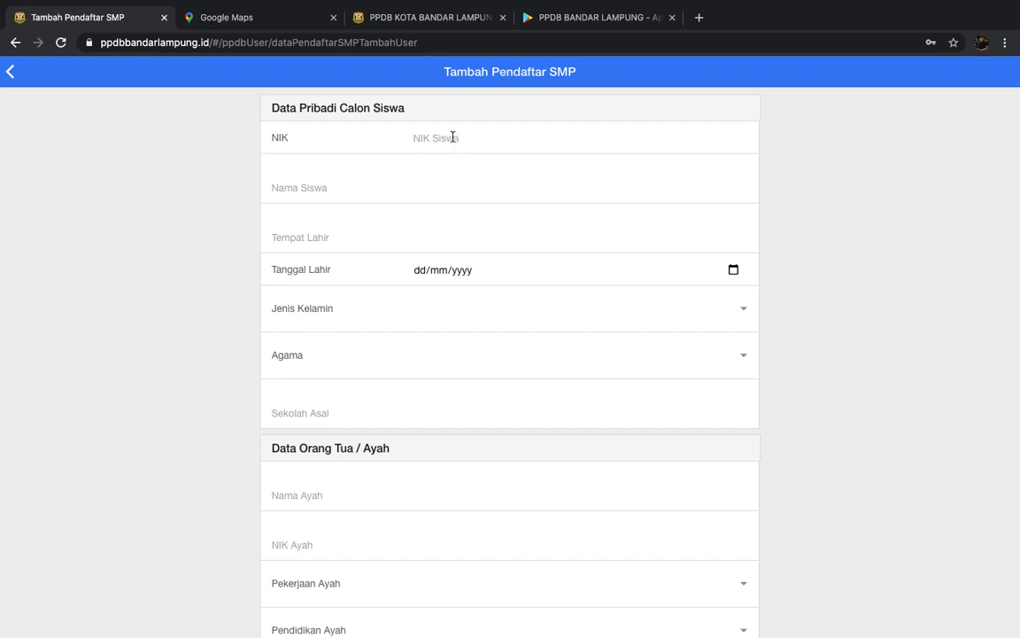
key(Tab)
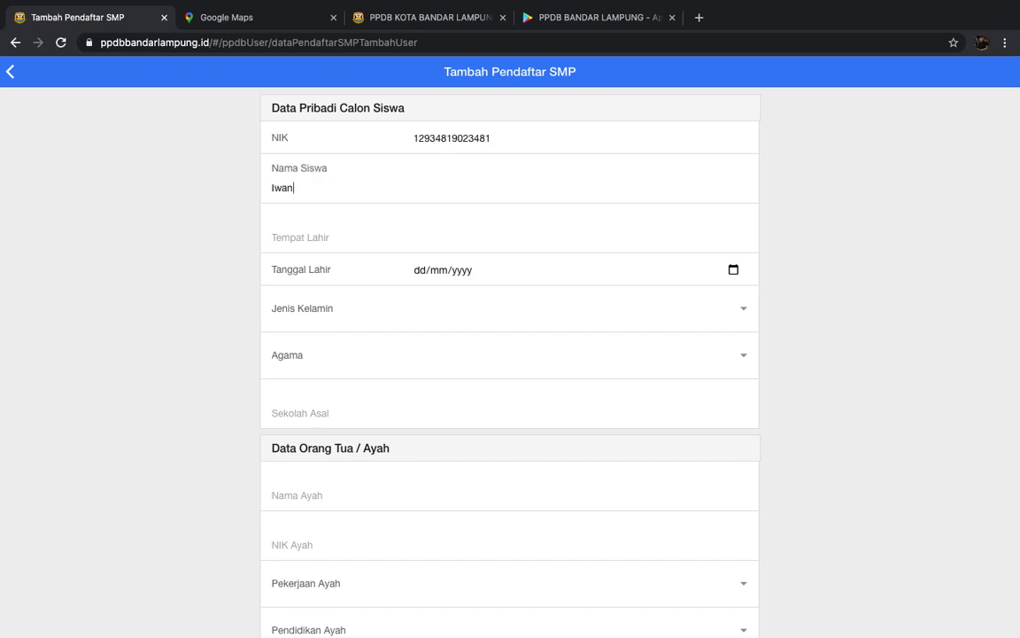
click(341, 239)
text(Bandar Lampung)
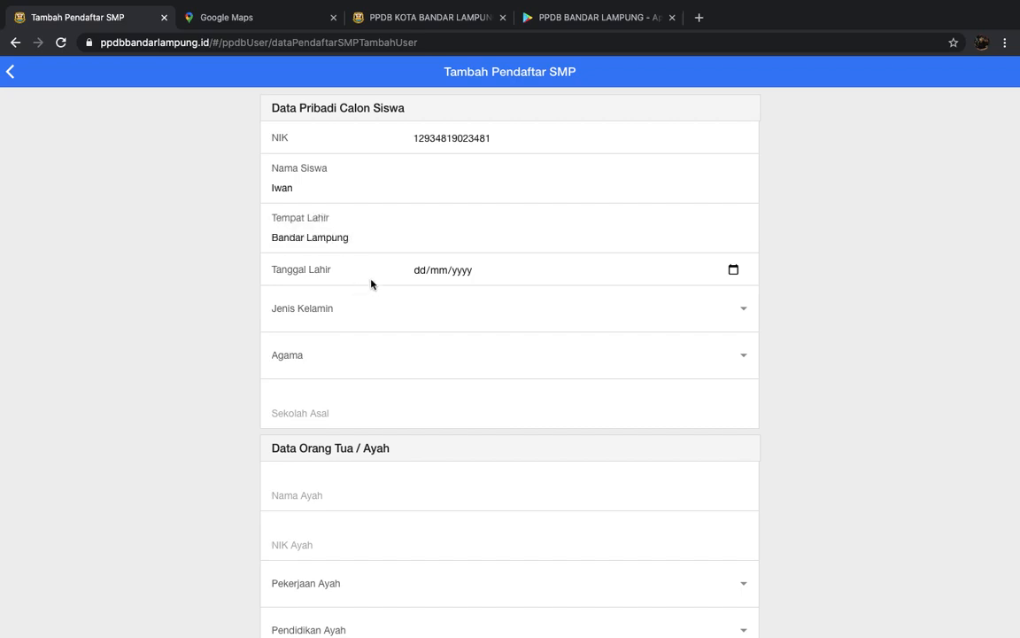
click(419, 270)
text(09/09/2010)
click(740, 305)
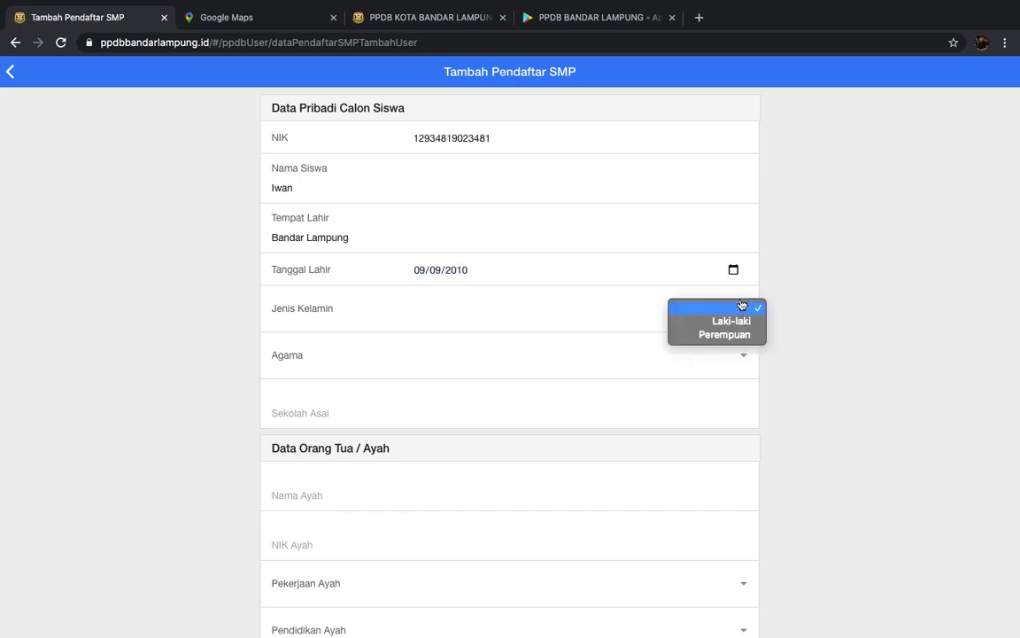
click(727, 323)
click(735, 355)
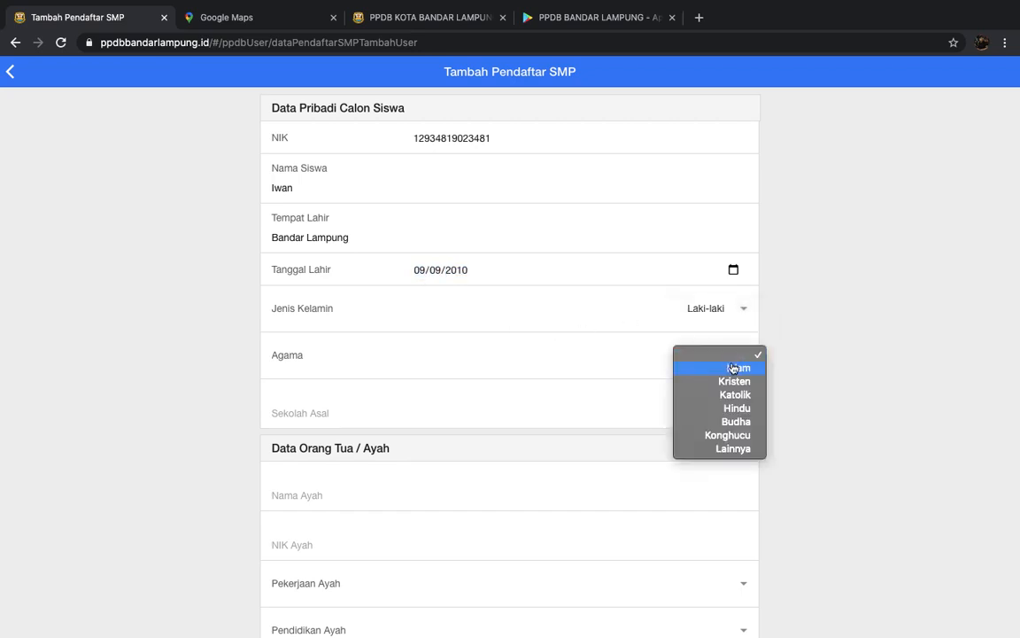
click(733, 368)
text(S)
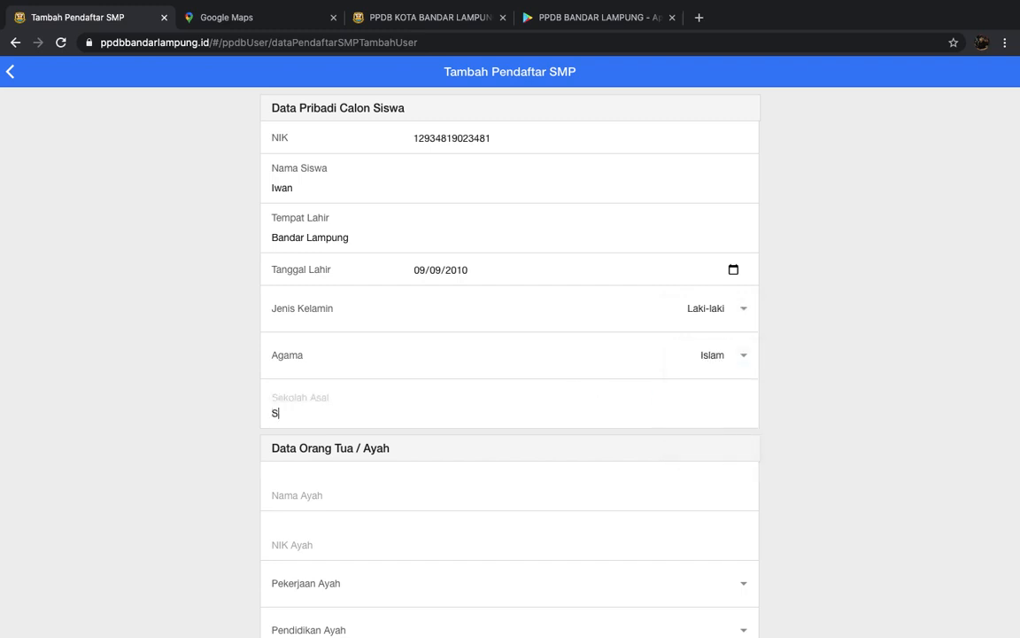
text(D Negeri 001 Ban)
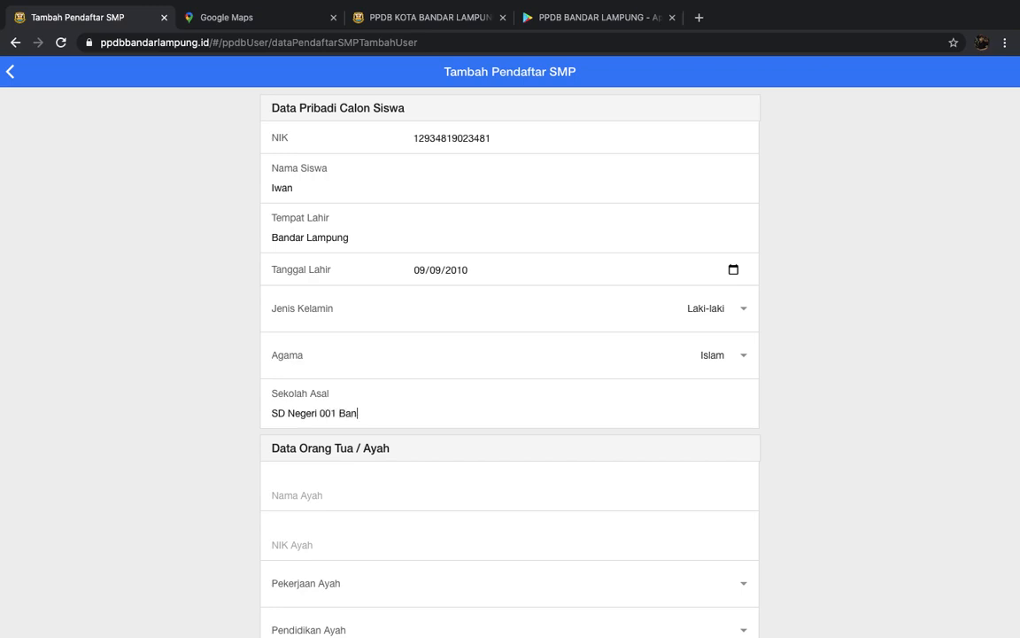
text(dar Lampung)
- Enter the father's name and NIK, PNS/TNI/Polri, Paket A, income Rp. 2.000.000 - Rp. 4.999.999
scroll(713, 569, down, 4)
click(528, 178)
text(INi)
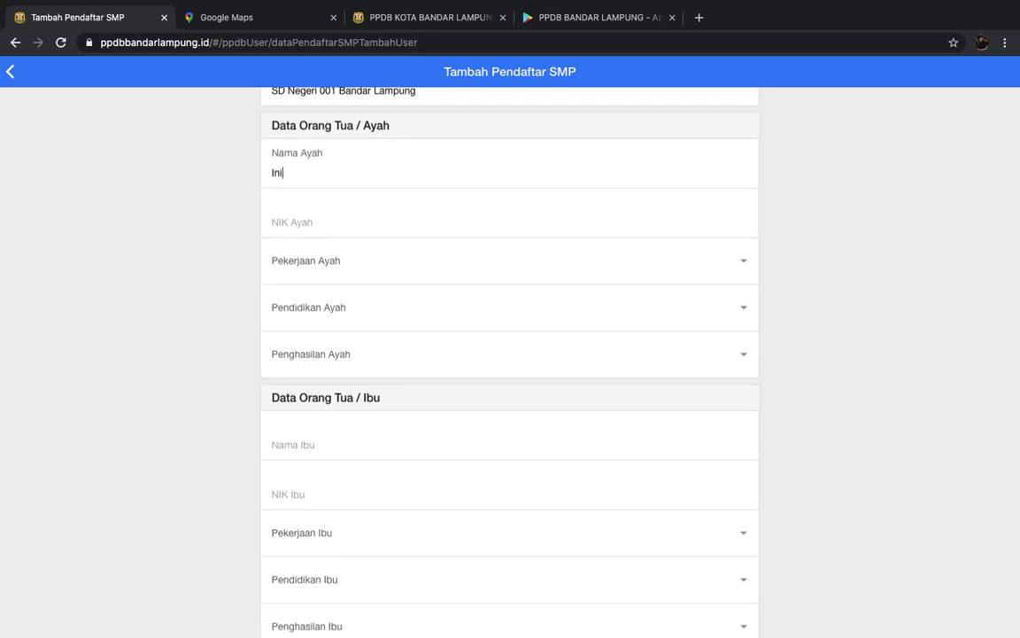
key(Tab)
text(0980898)
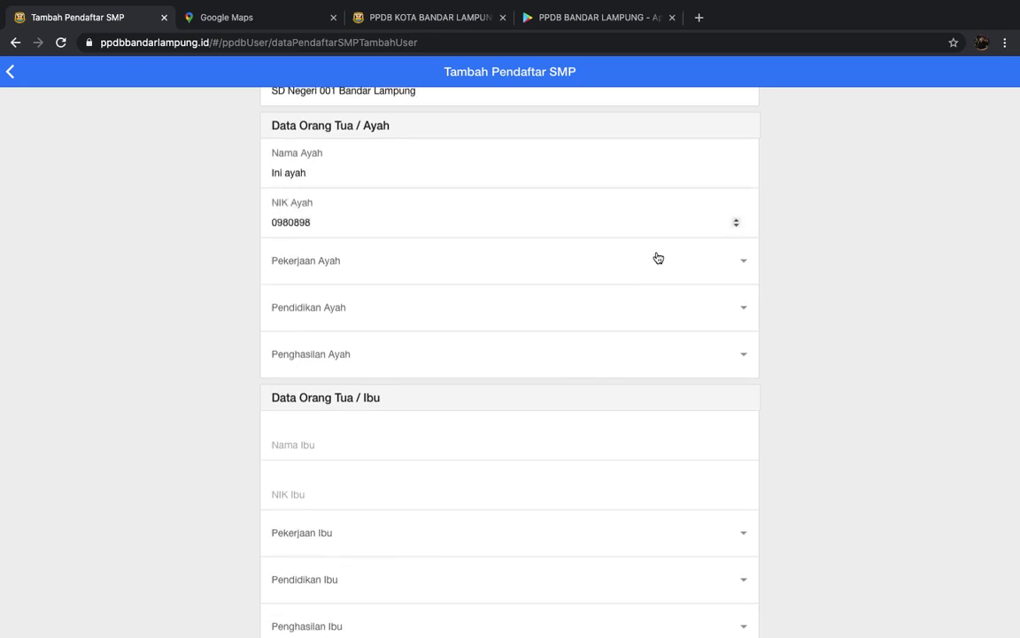
click(714, 265)
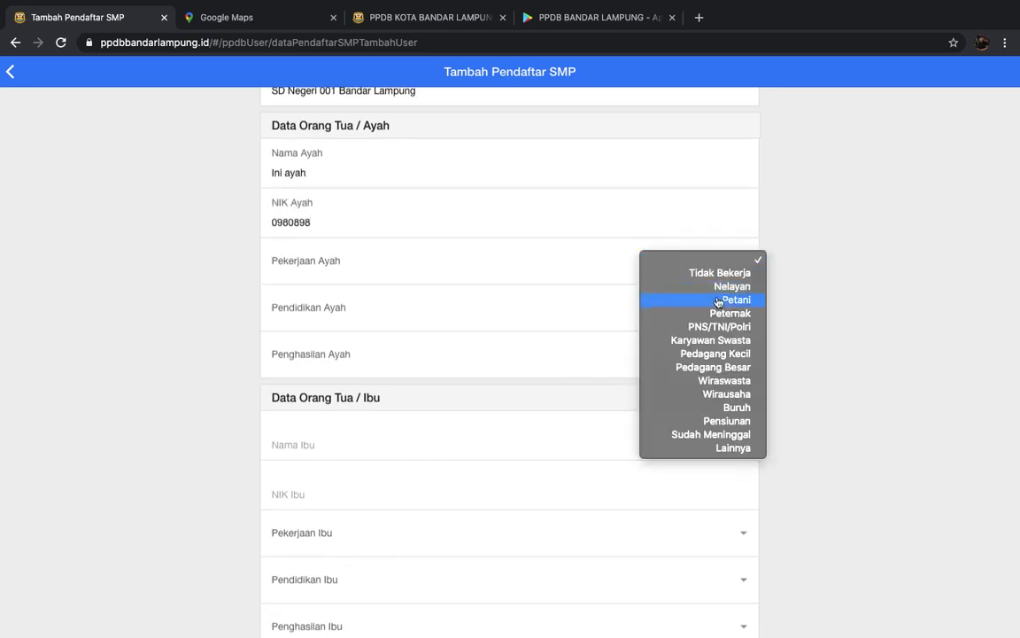
click(734, 324)
click(734, 324)
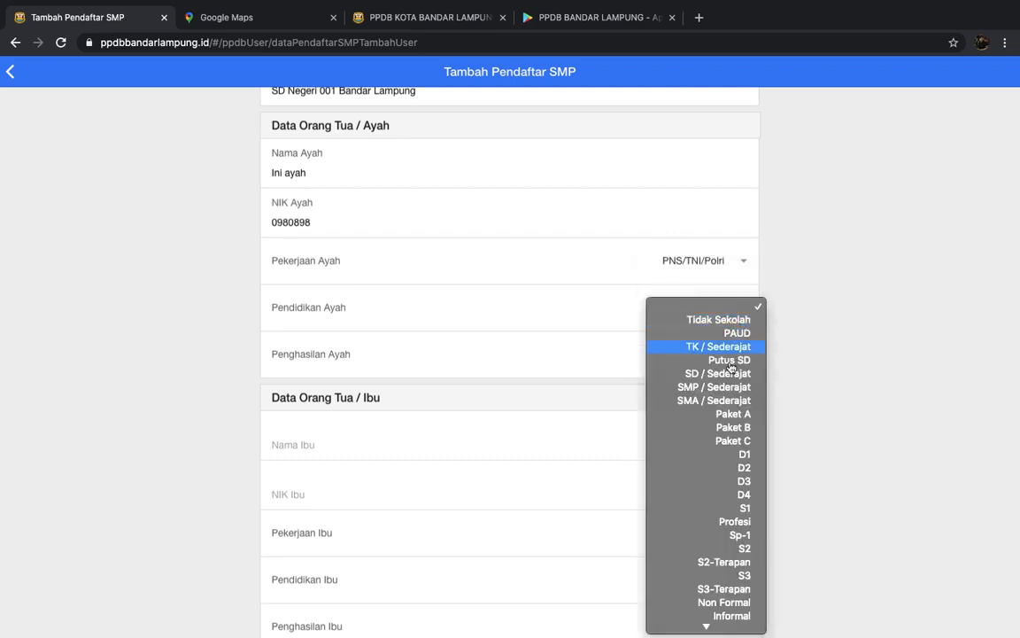
click(711, 415)
click(738, 369)
click(673, 407)
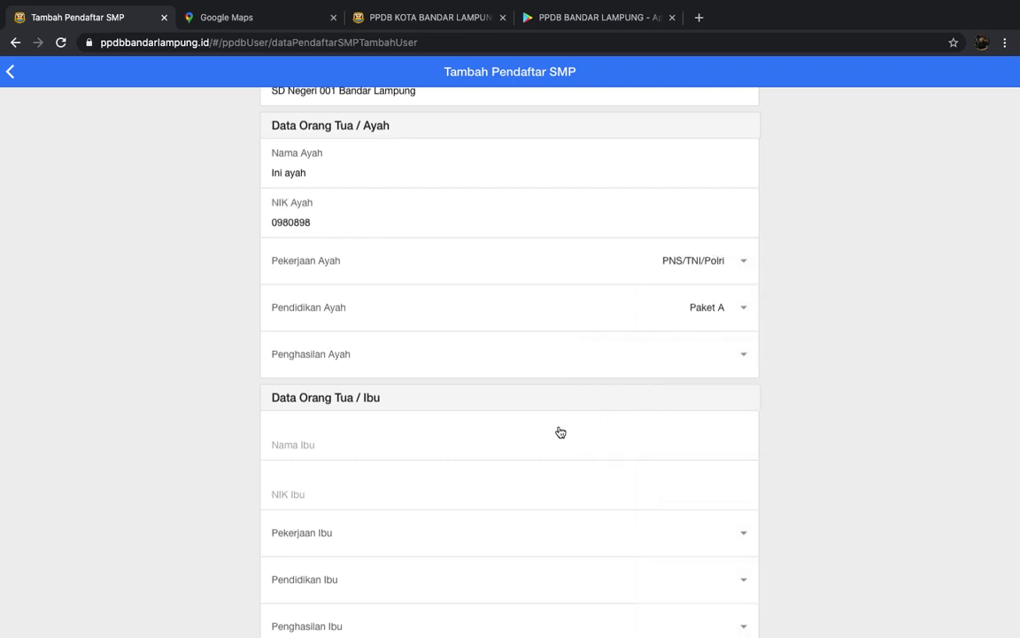
- Enter the mother's details: Pedagang Kecil, SMP / Sederajat, Rp. 2.000.000 - Rp. 4.999.999, plus the parents' phone
text(Ini ibu)
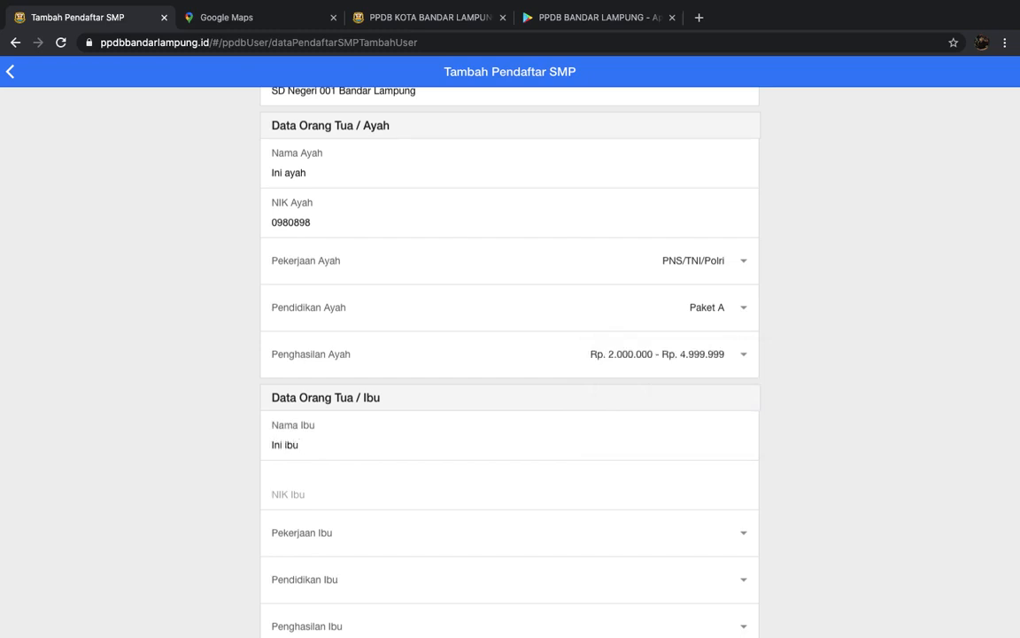
text(9080980809)
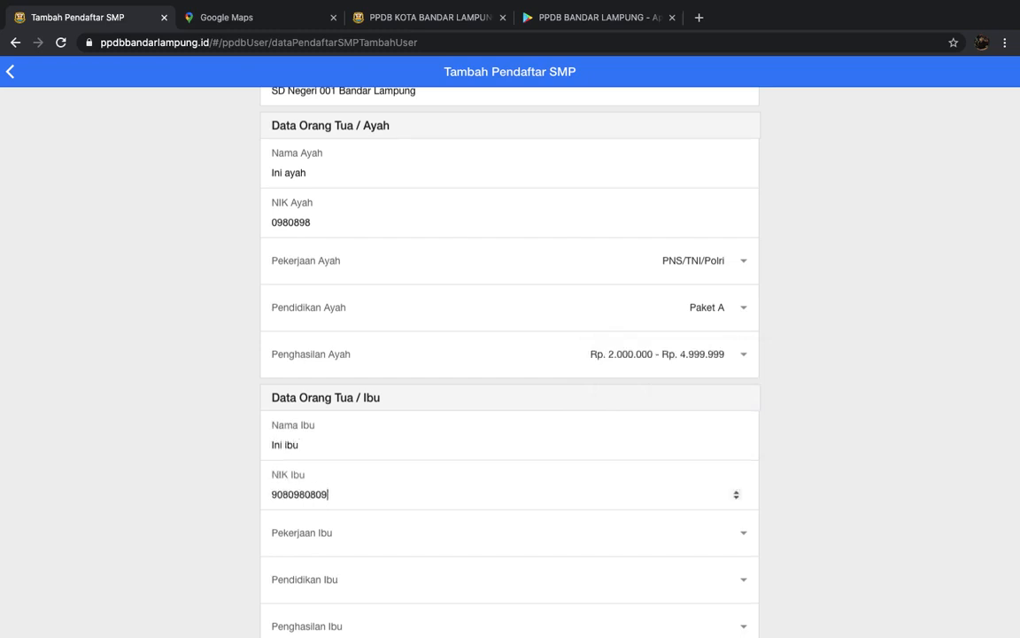
scroll(702, 602, down, 3)
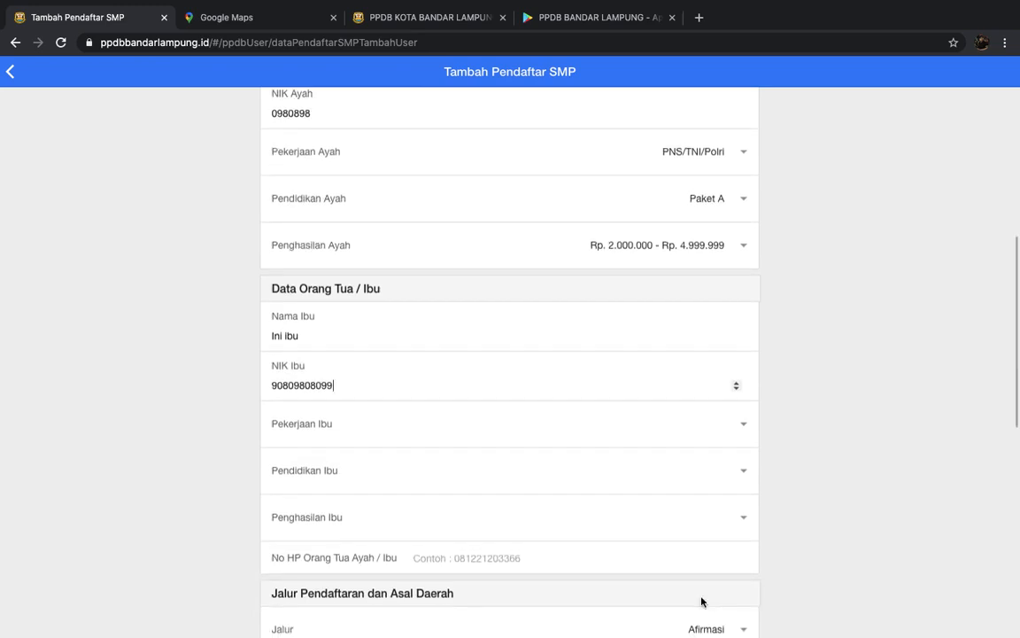
click(744, 423)
click(720, 516)
click(738, 470)
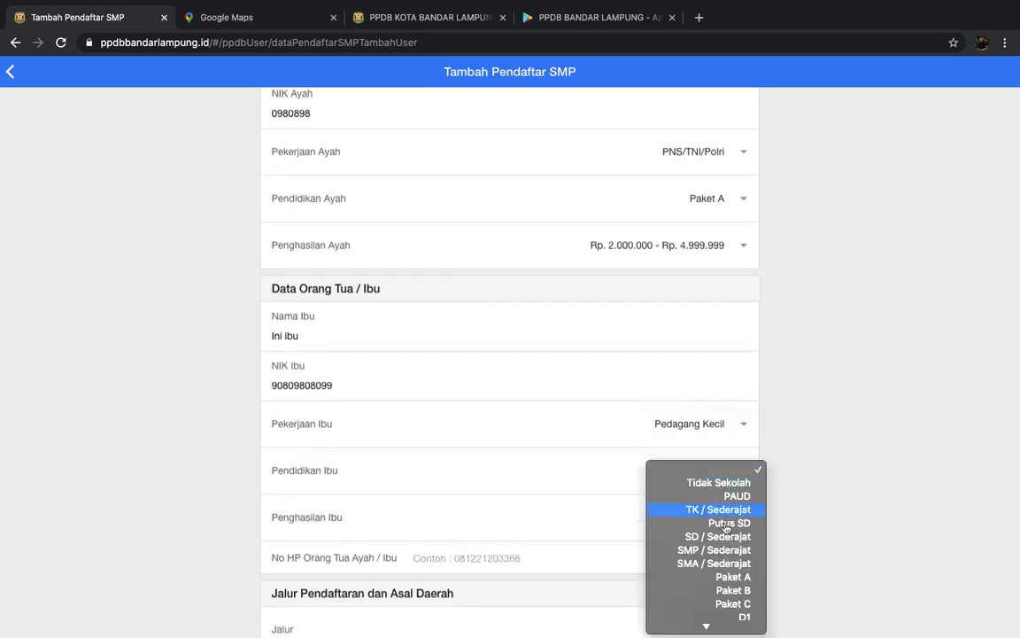
click(724, 550)
click(729, 519)
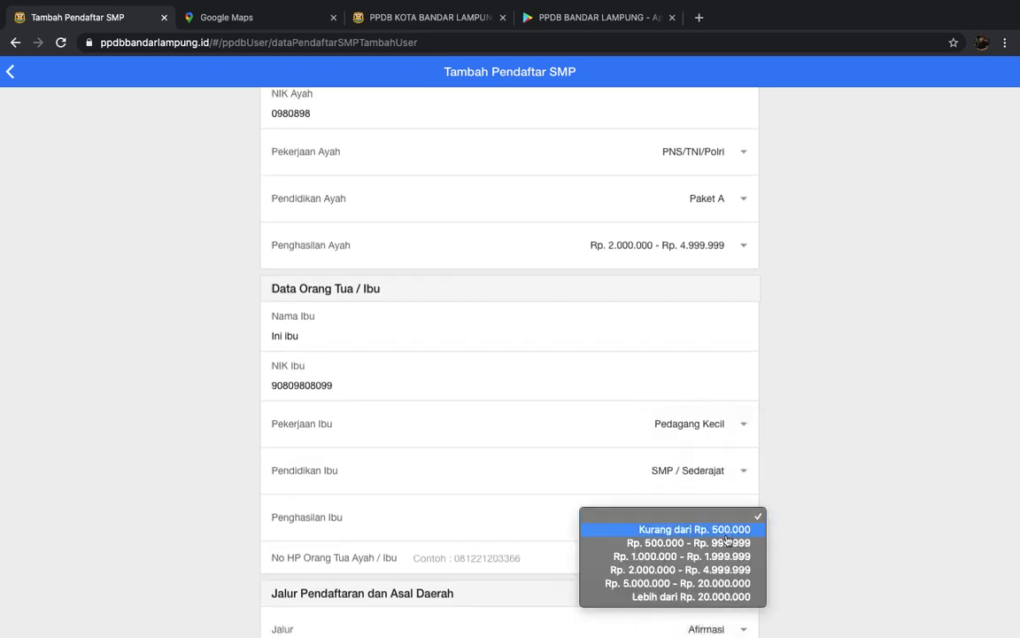
click(673, 566)
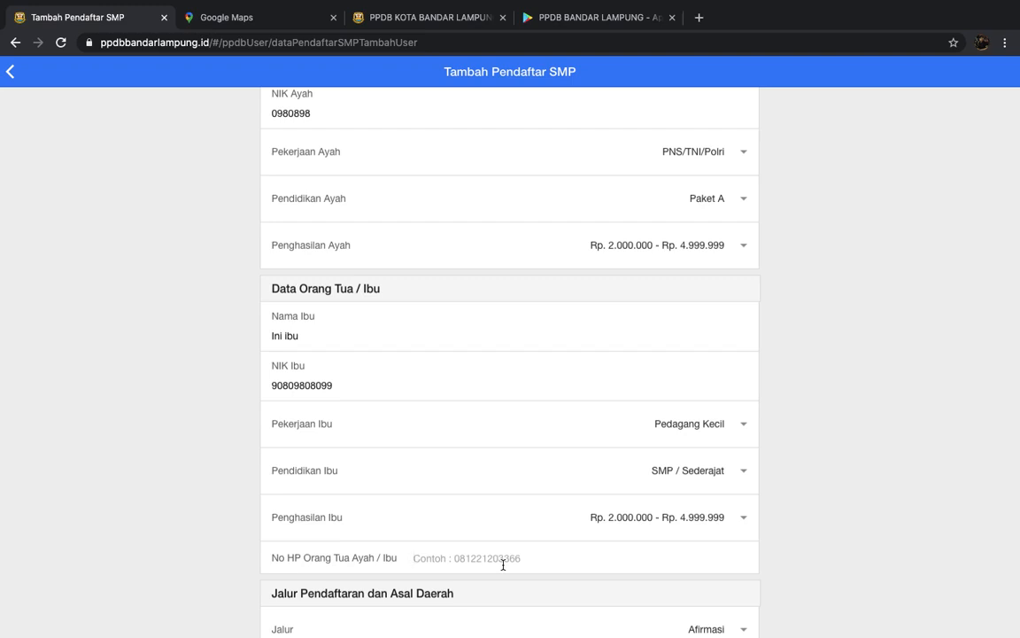
click(503, 564)
text(098908098098)
- Set the family card date to 09/09/2010
scroll(567, 426, down, 2)
scroll(568, 426, down, 2)
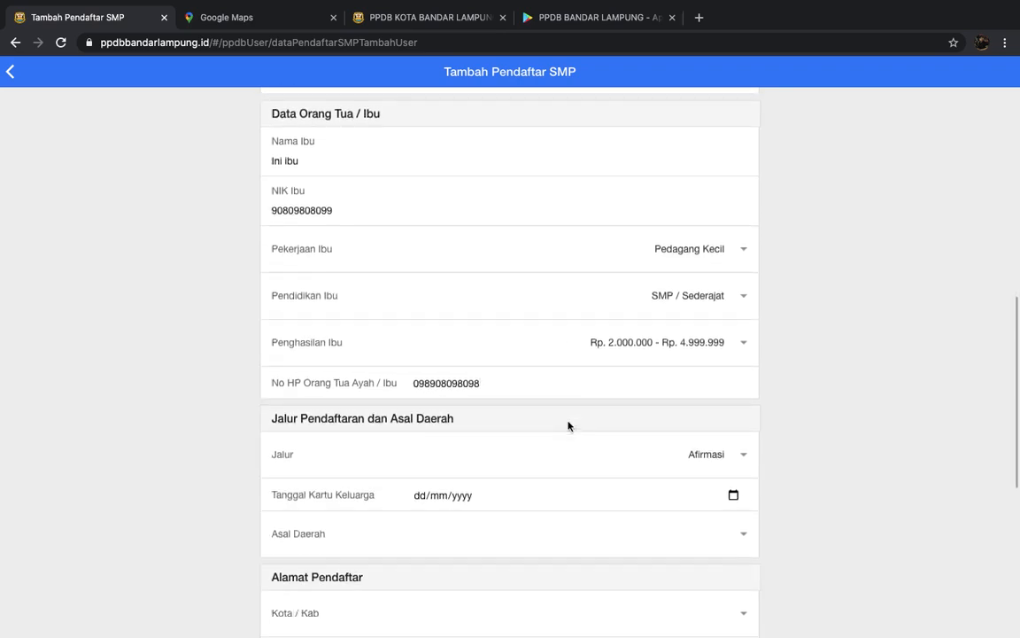
scroll(679, 455, down, 2)
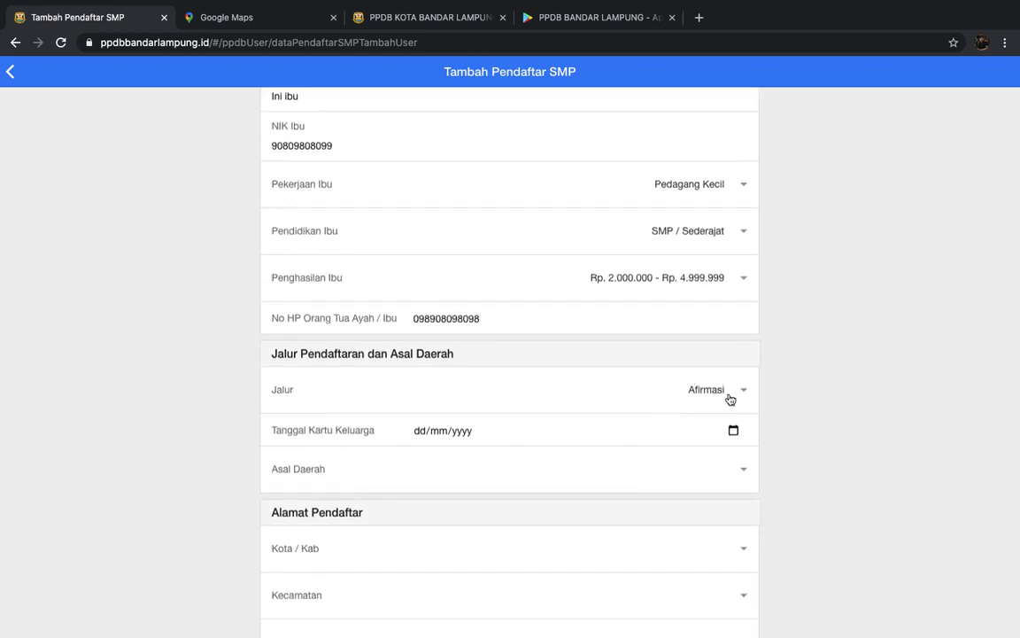
click(417, 433)
text(09/09/2010)
- Set the address to Dalam Kota, Kota Bandar Lampung, Kec. Rajabasa, Rajabasa, and enter the street address
scroll(578, 487, down, 3)
click(742, 266)
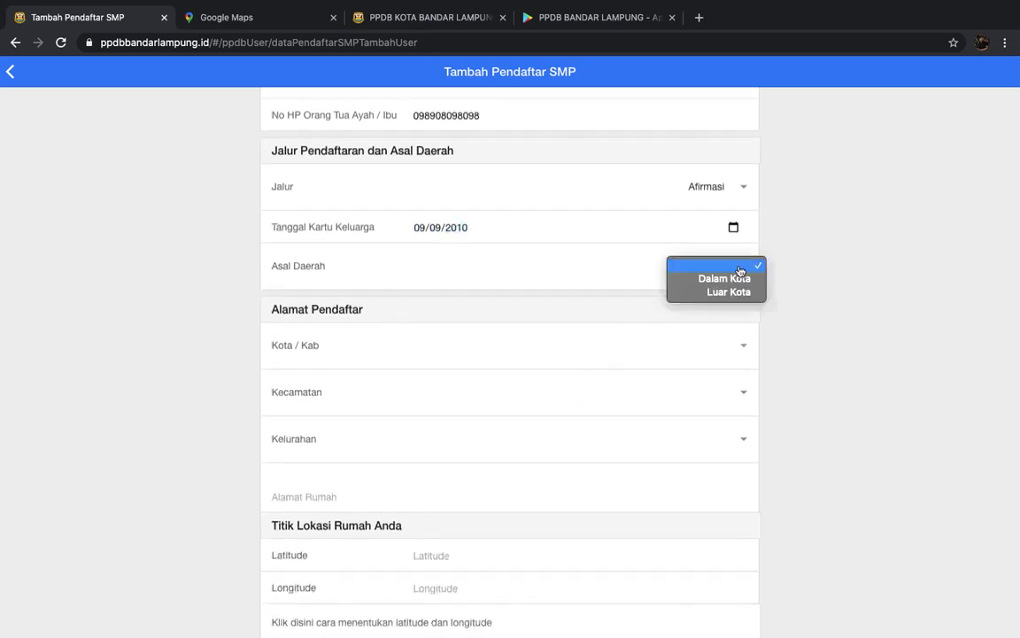
click(748, 280)
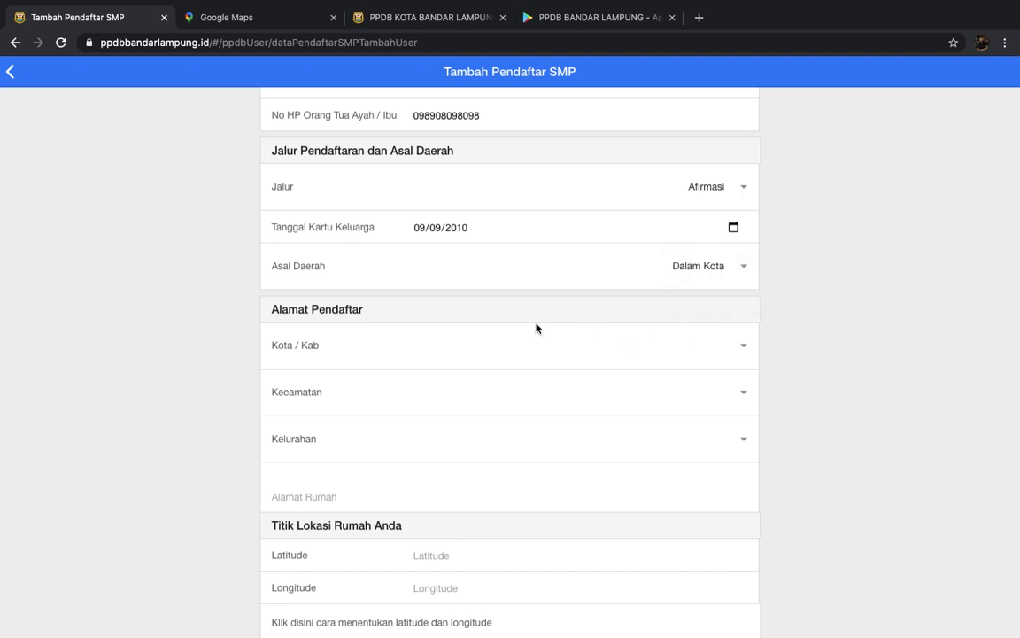
click(742, 346)
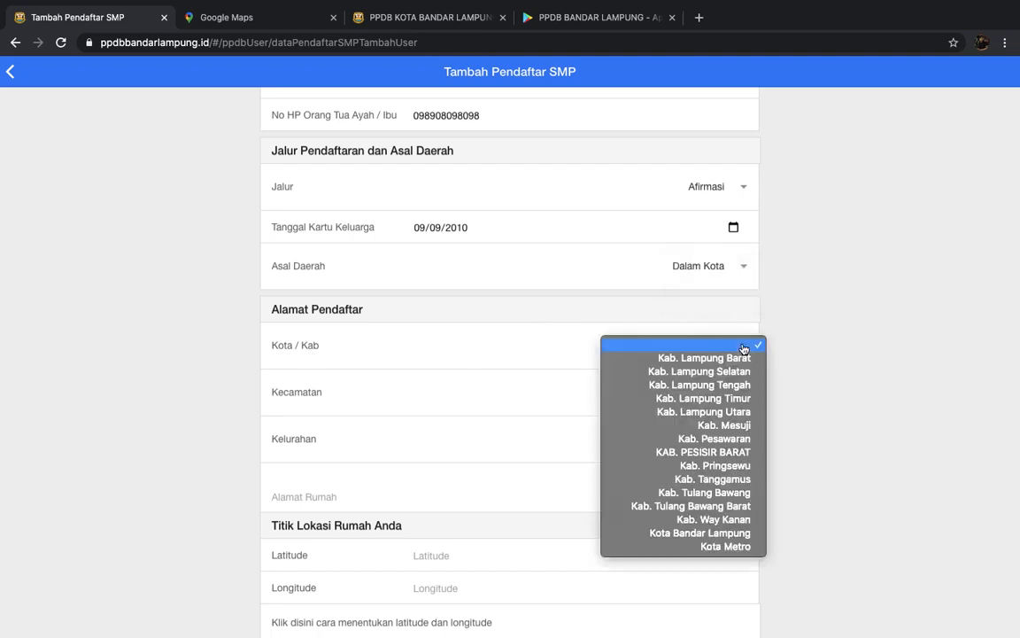
click(708, 532)
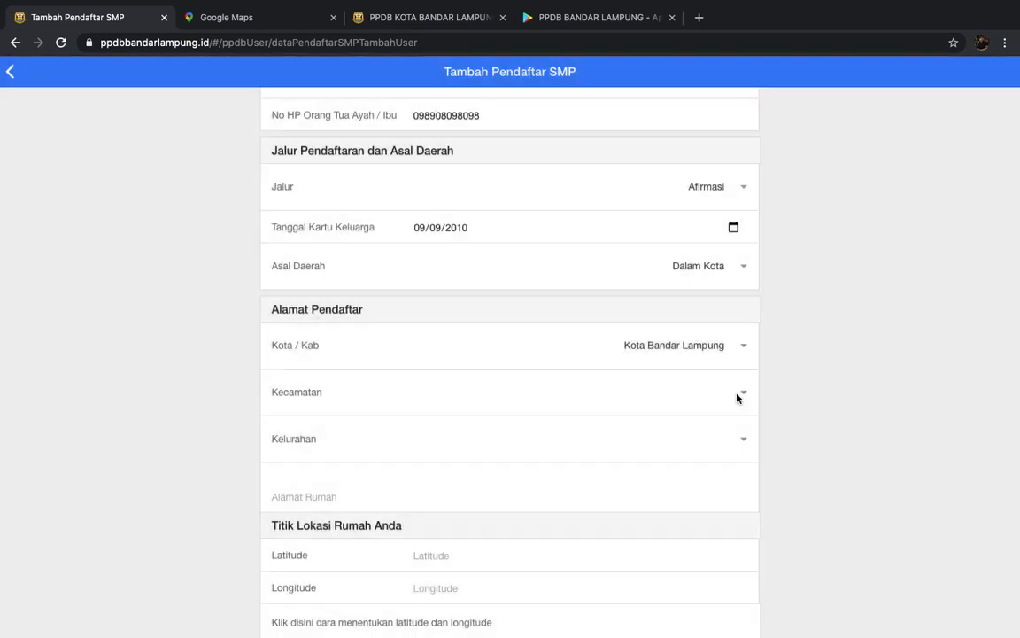
click(737, 398)
click(735, 403)
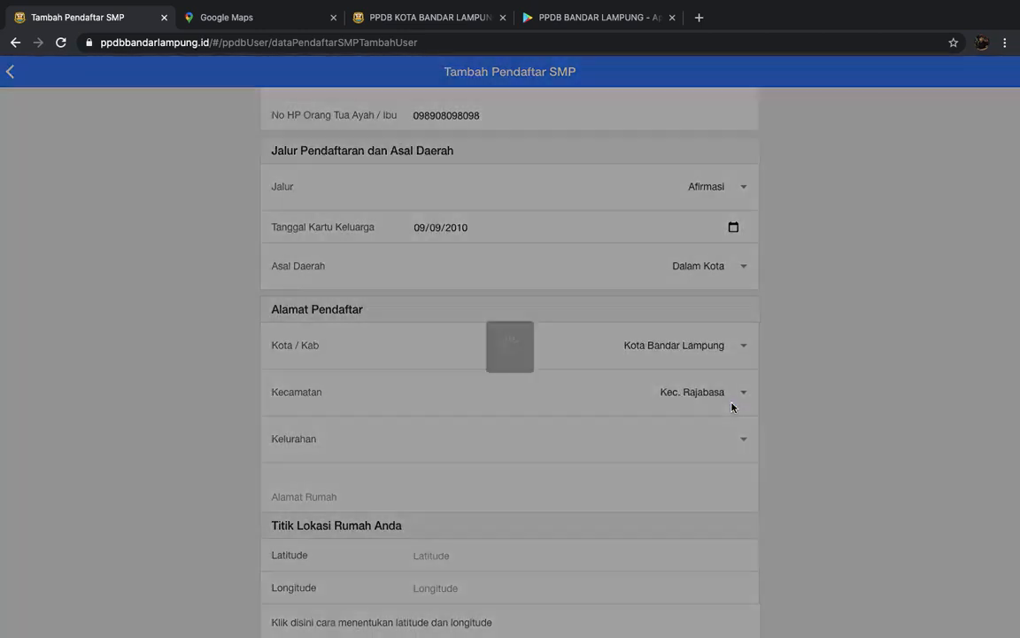
click(733, 440)
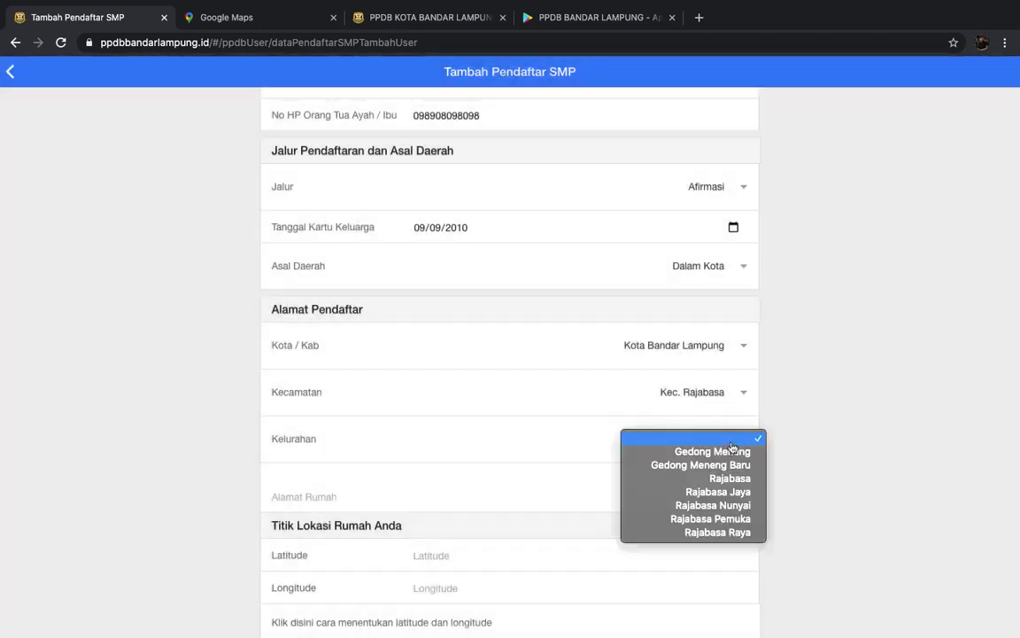
click(727, 482)
scroll(622, 475, down, 4)
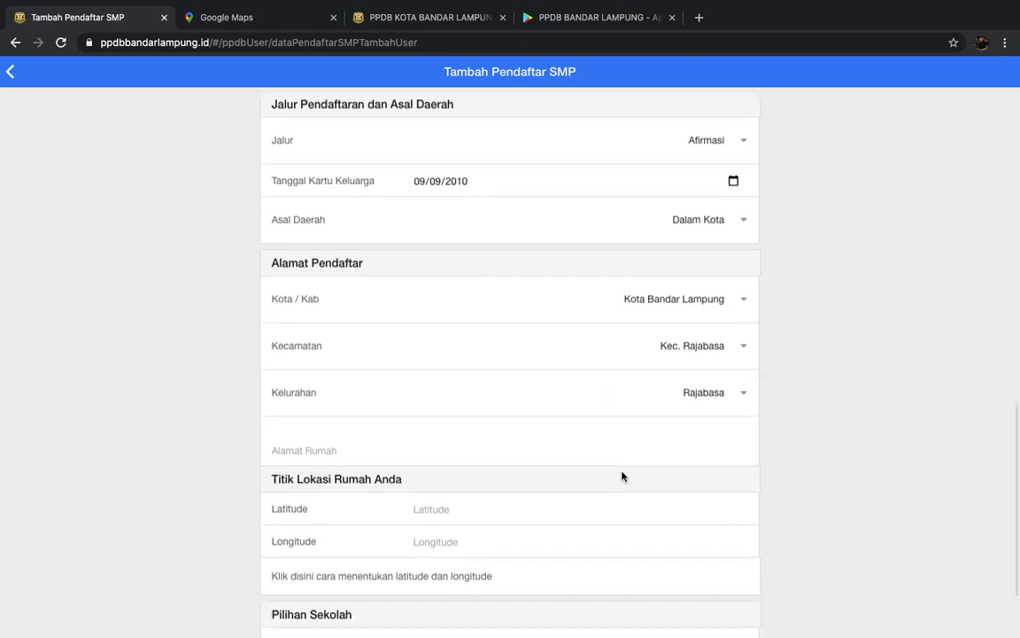
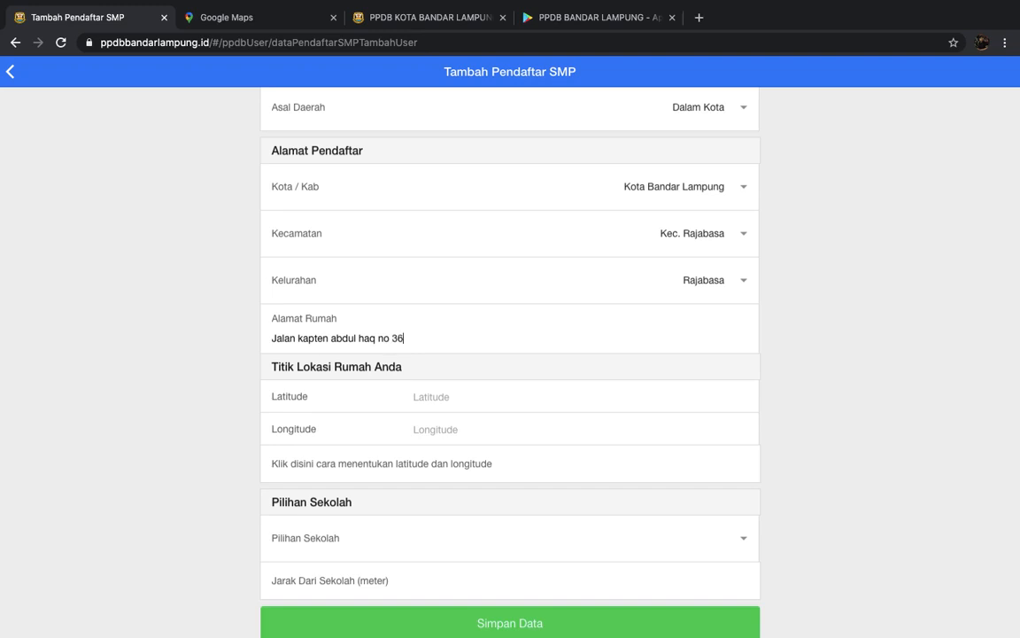
scroll(567, 398, down, 1)
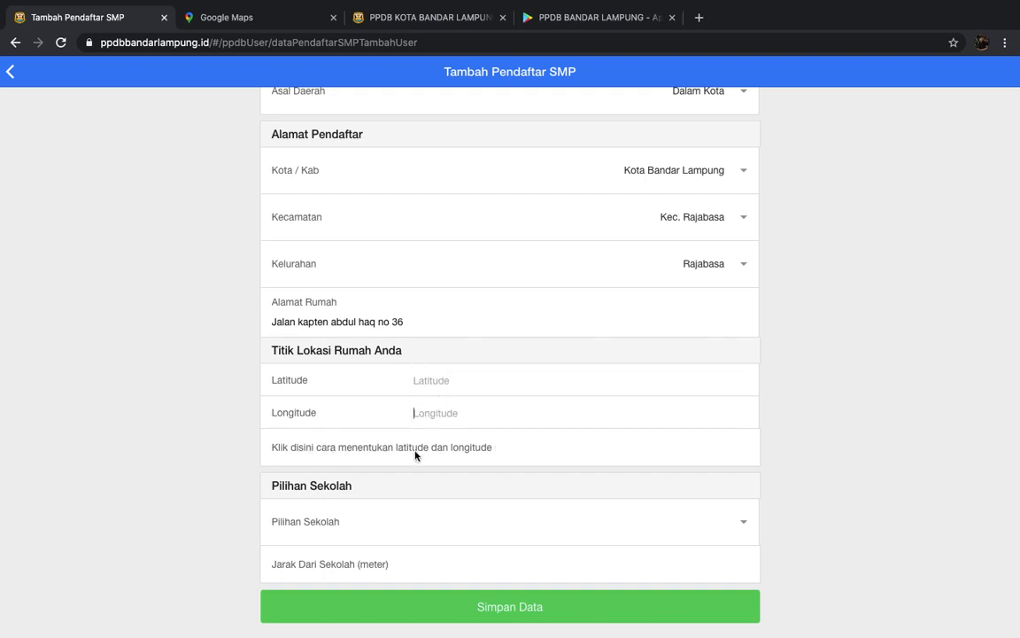
- Open and pause the latitude/longitude YouTube tutorial, then return to the form's Latitude and Longitude fields
click(487, 449)
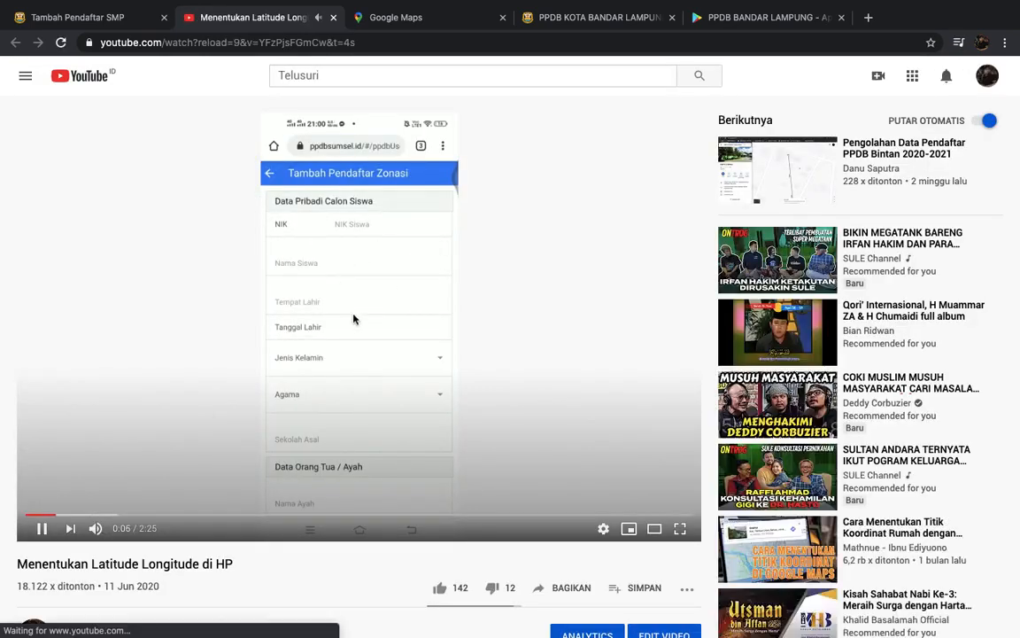
click(353, 319)
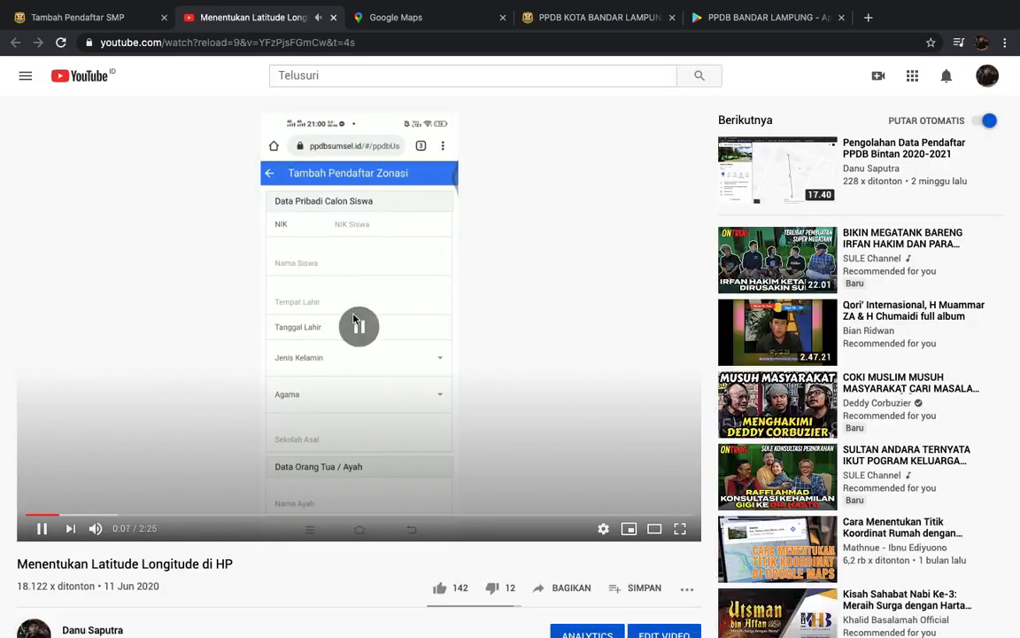
click(95, 17)
click(428, 376)
click(427, 414)
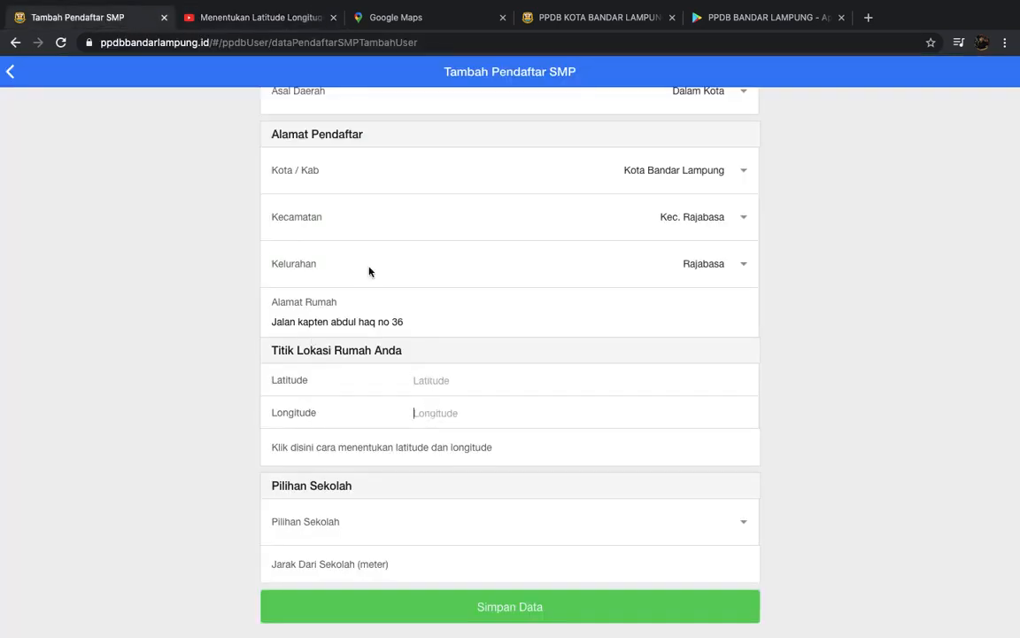
click(428, 19)
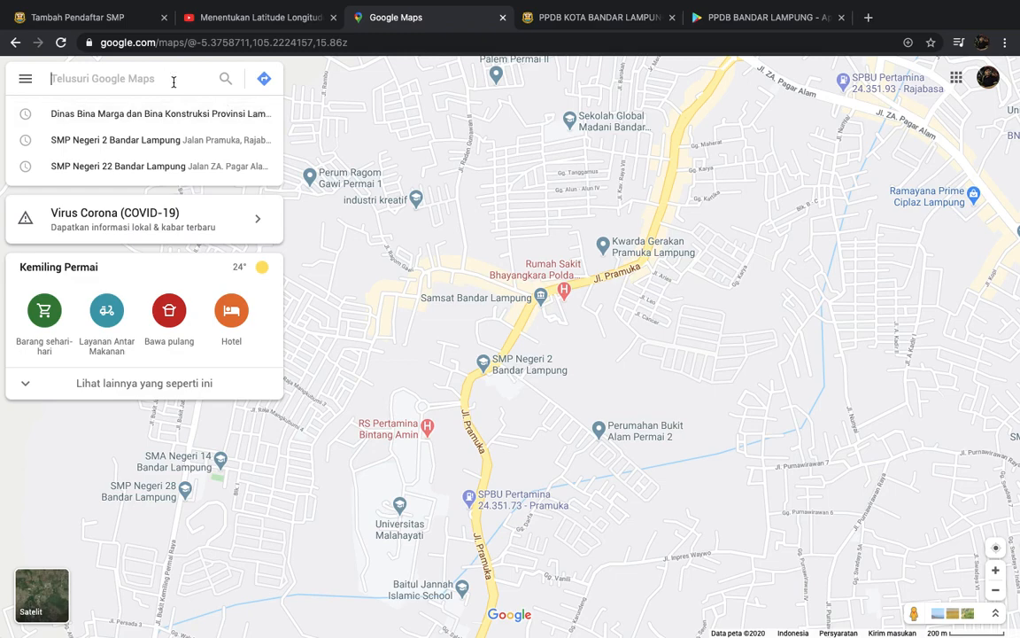
click(152, 116)
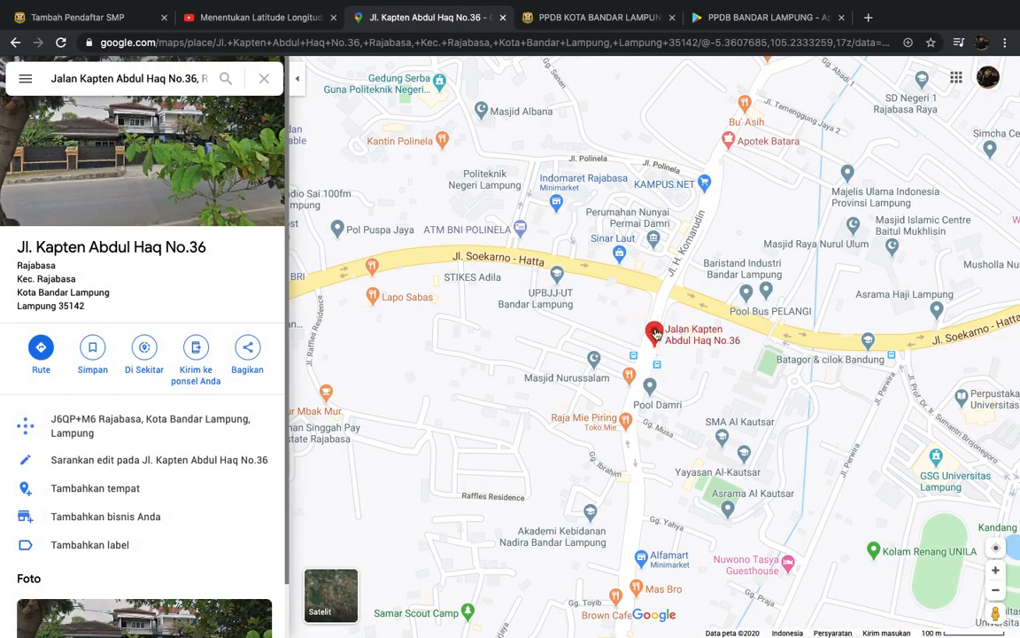
mouse_move(675, 411)
mouse_move(654, 333)
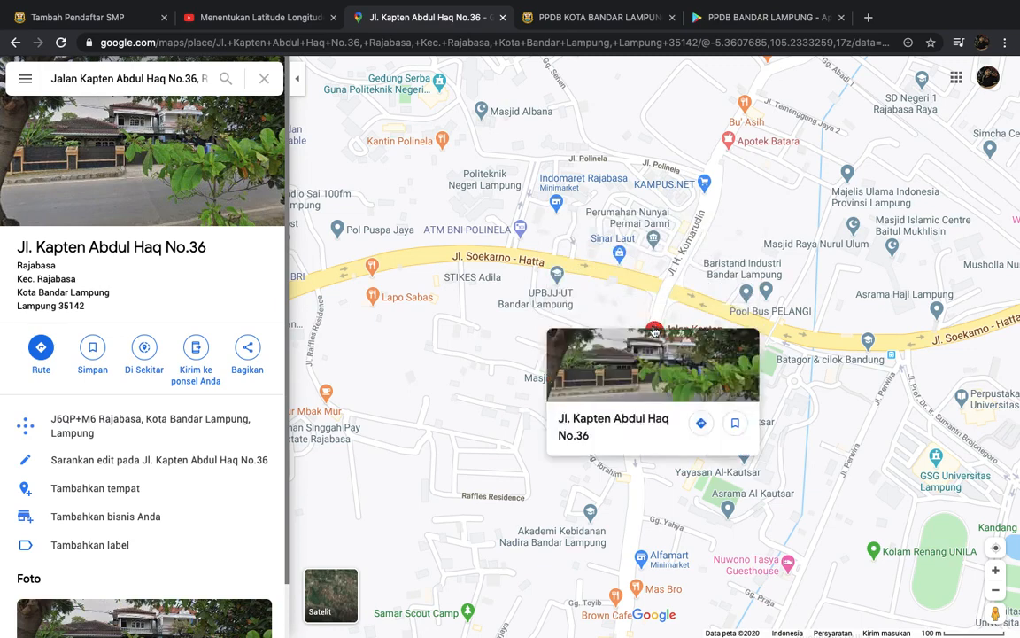
right_click(654, 331)
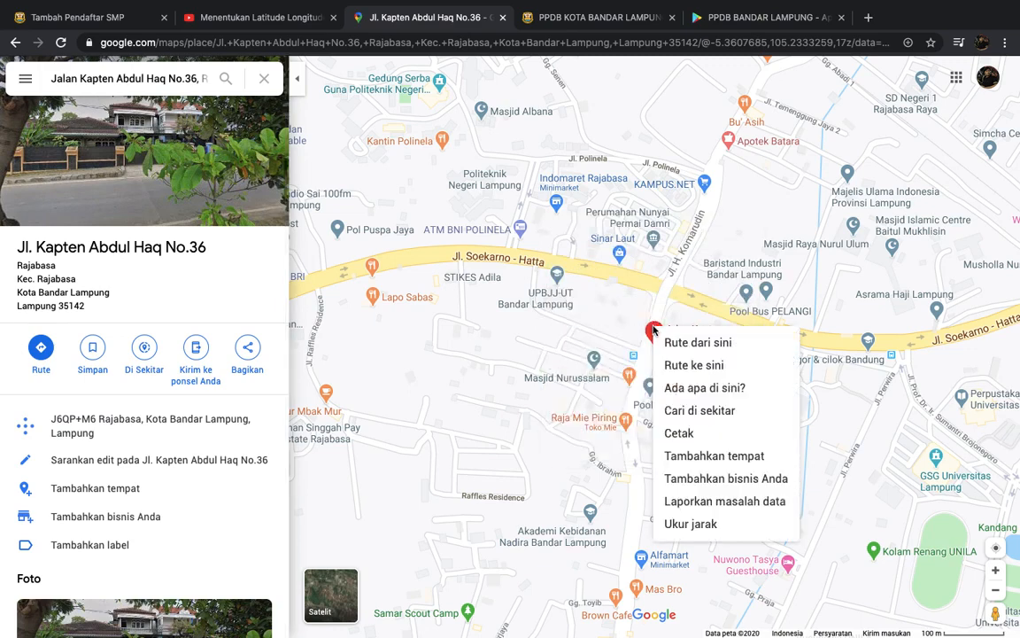
click(706, 389)
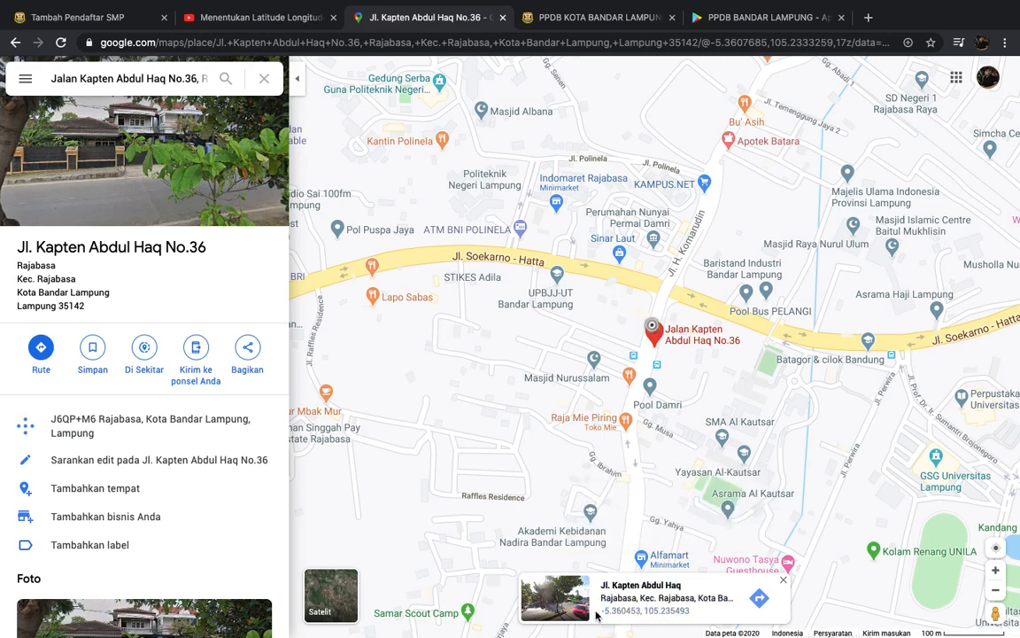
drag(600, 611, 696, 611)
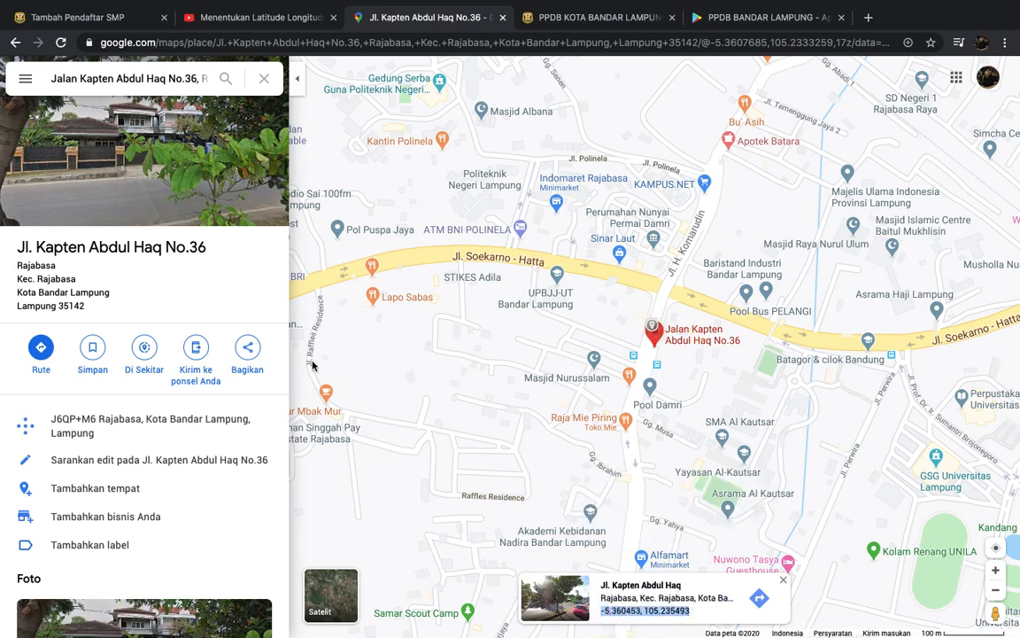
click(113, 20)
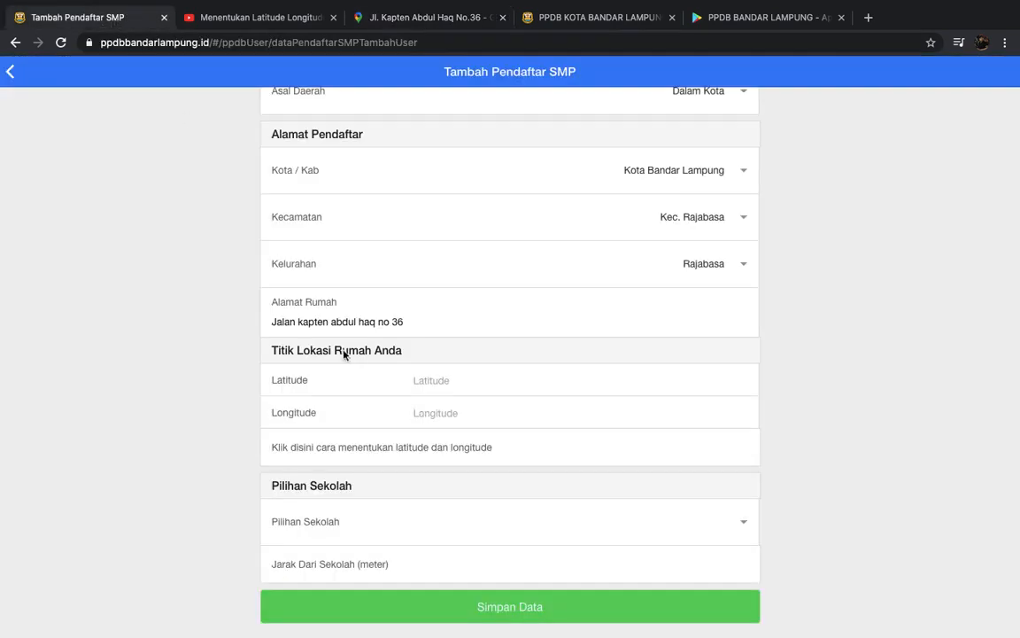
- Split the pasted coordinates into Latitude -5.360453 and Longitude 105.235493
text(-5.370453, 105.235493)
drag(459, 380, 399, 379)
drag(465, 380, 534, 380)
click(534, 381)
click(426, 414)
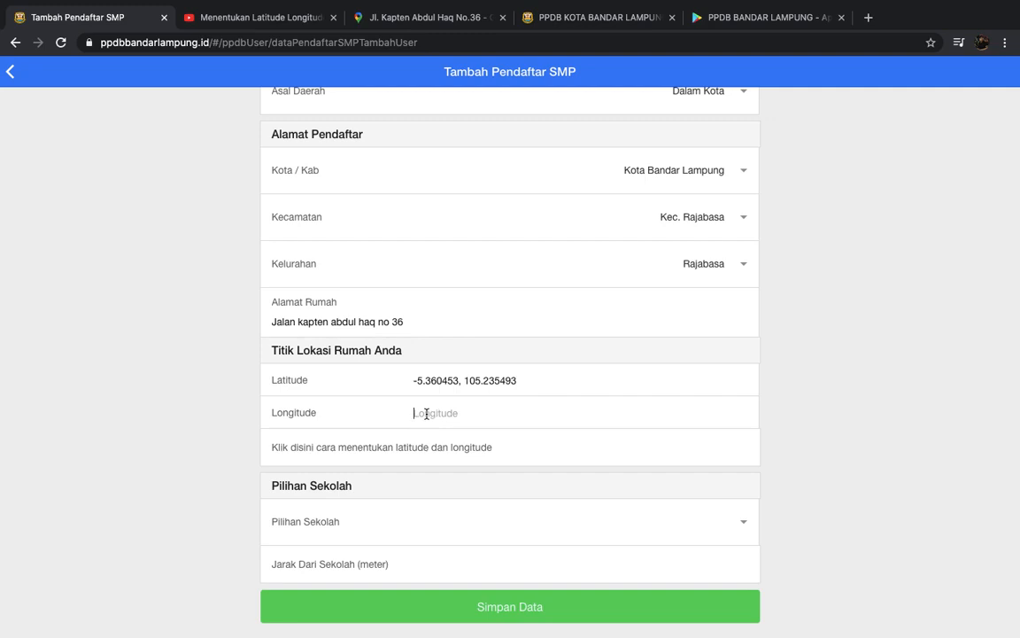
click(425, 381)
drag(464, 381, 546, 383)
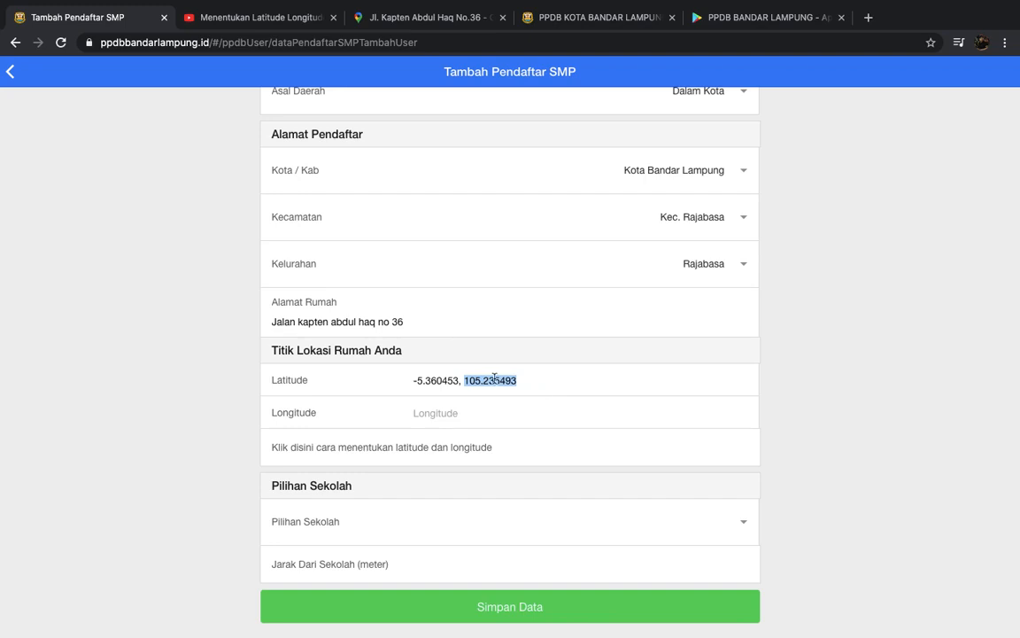
key(ctrl+x)
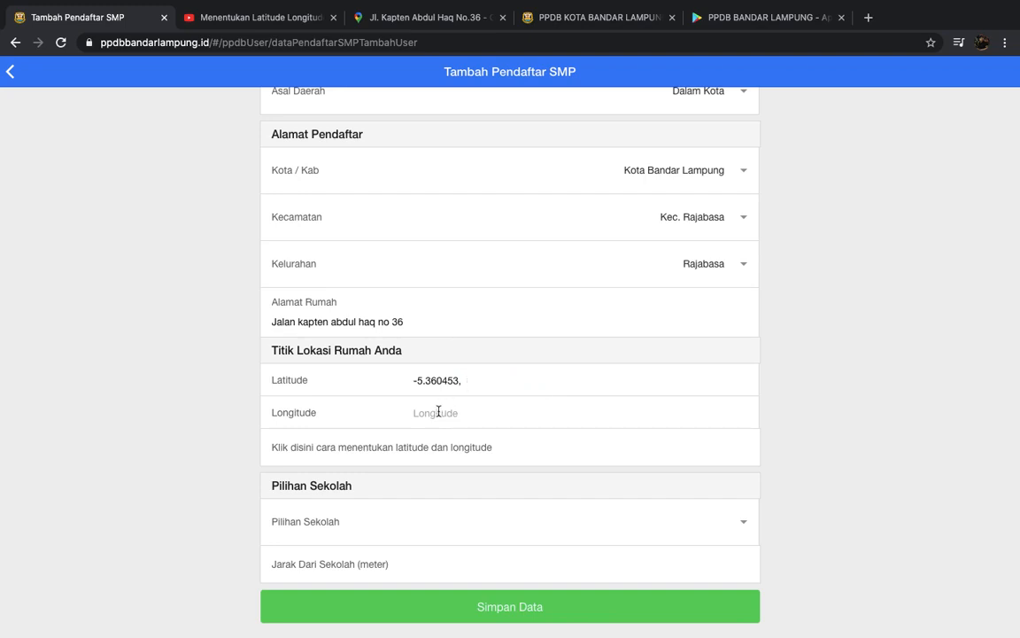
key(ctrl+v)
click(477, 380)
- Pick SMP NEGERI 2 BANDAR LAMPUNG from the Pilihan Sekolah list
scroll(494, 414, down, 1)
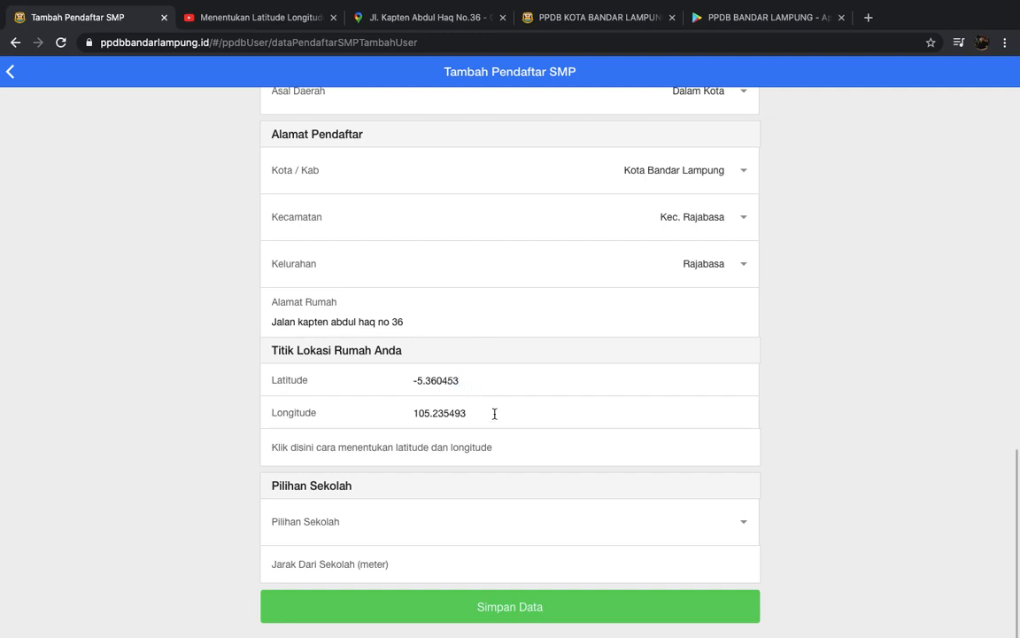
click(740, 528)
scroll(709, 561, down, 5)
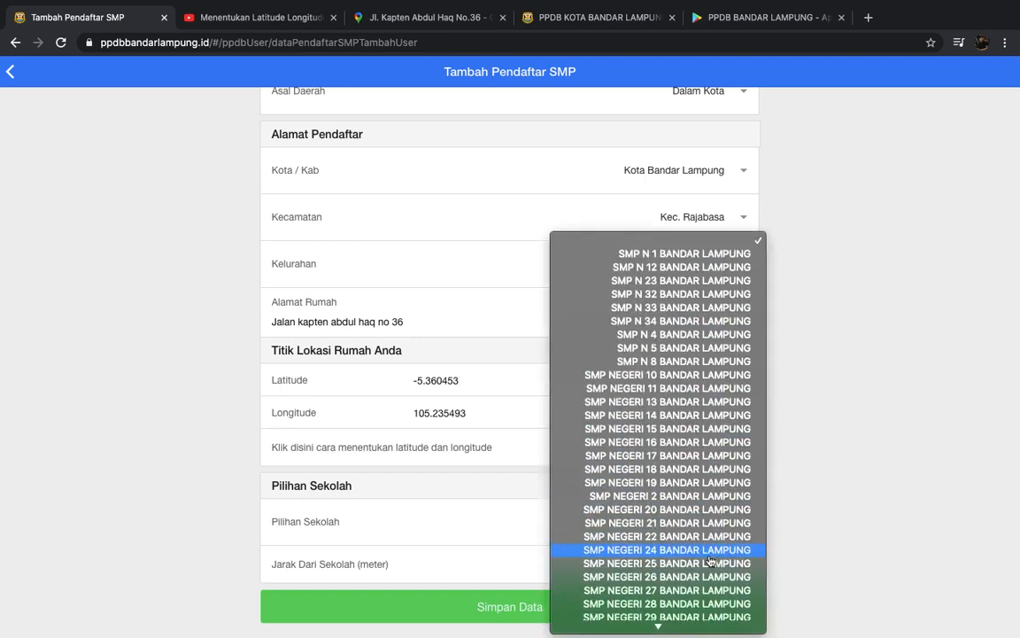
click(685, 495)
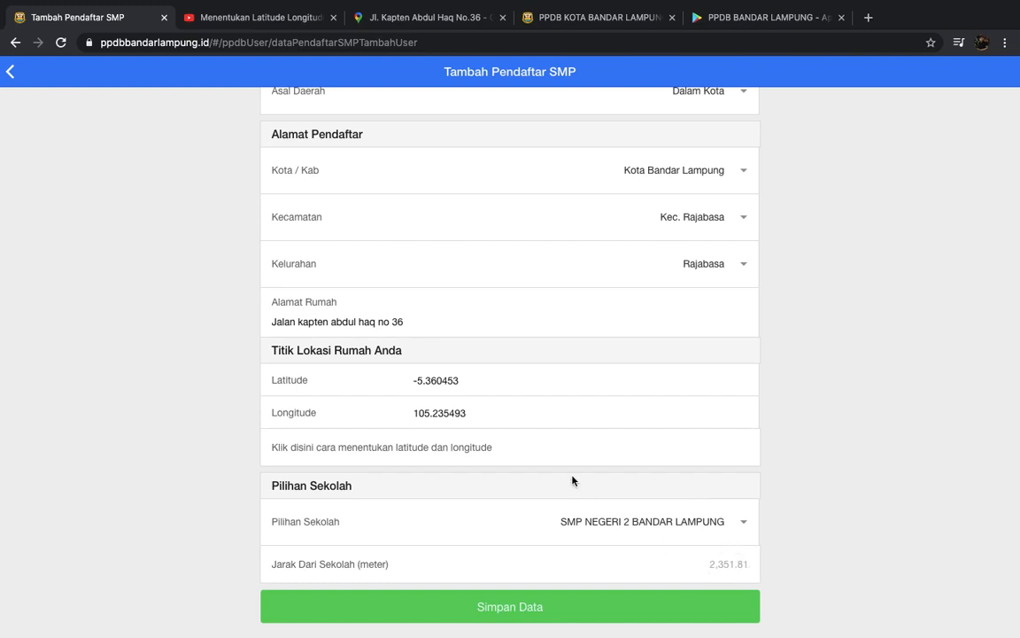
- Compare distances for SMP NEGERI 22 and SMP N 1, then reselect SMP NEGERI 2 BANDAR LAMPUNG
drag(272, 322, 428, 321)
click(477, 384)
scroll(569, 501, down, 1)
click(735, 522)
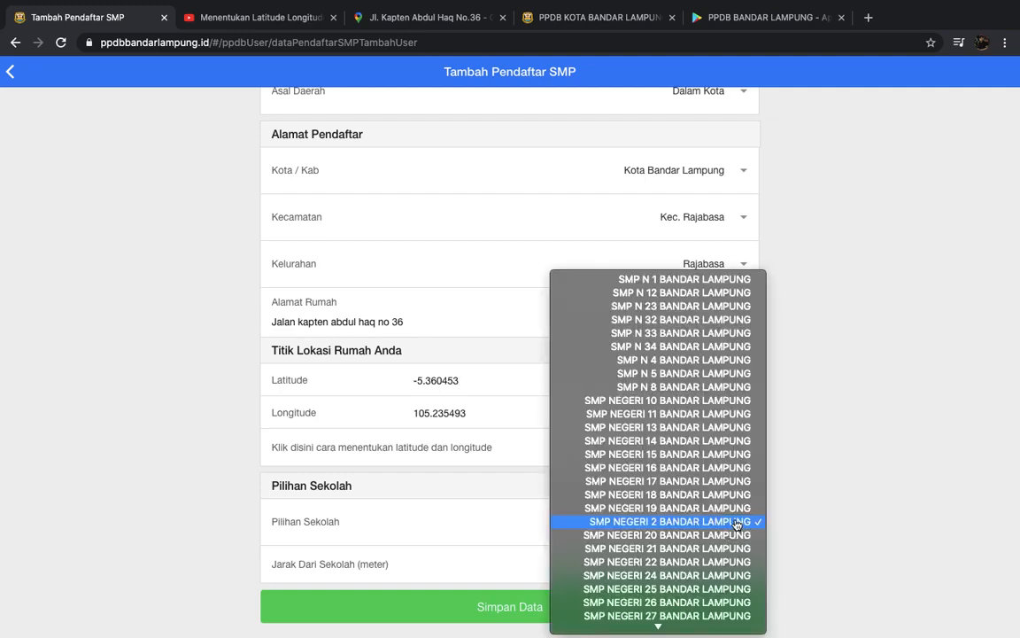
click(701, 562)
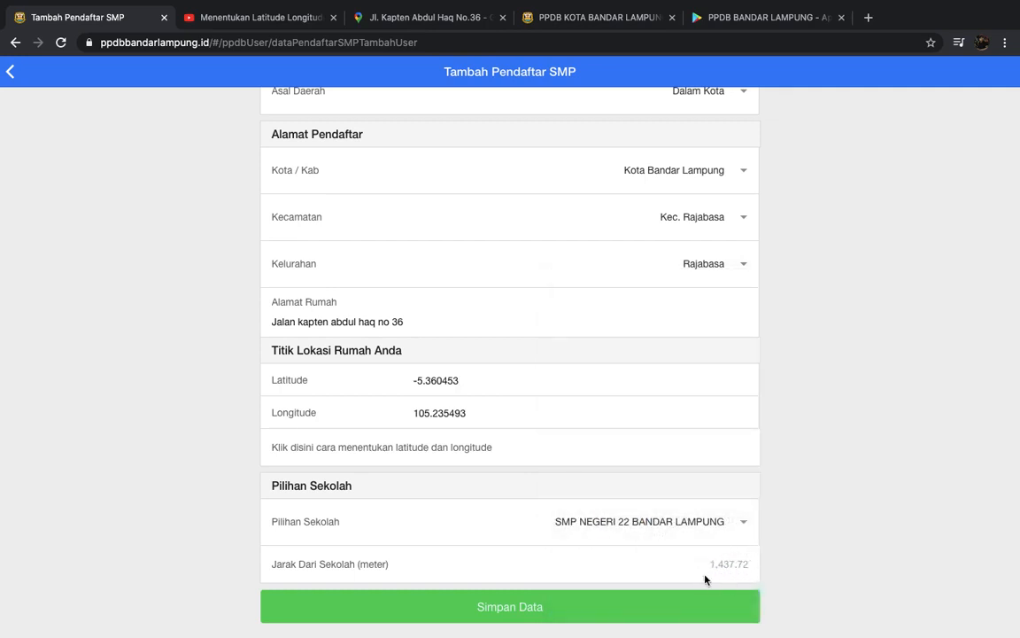
click(741, 530)
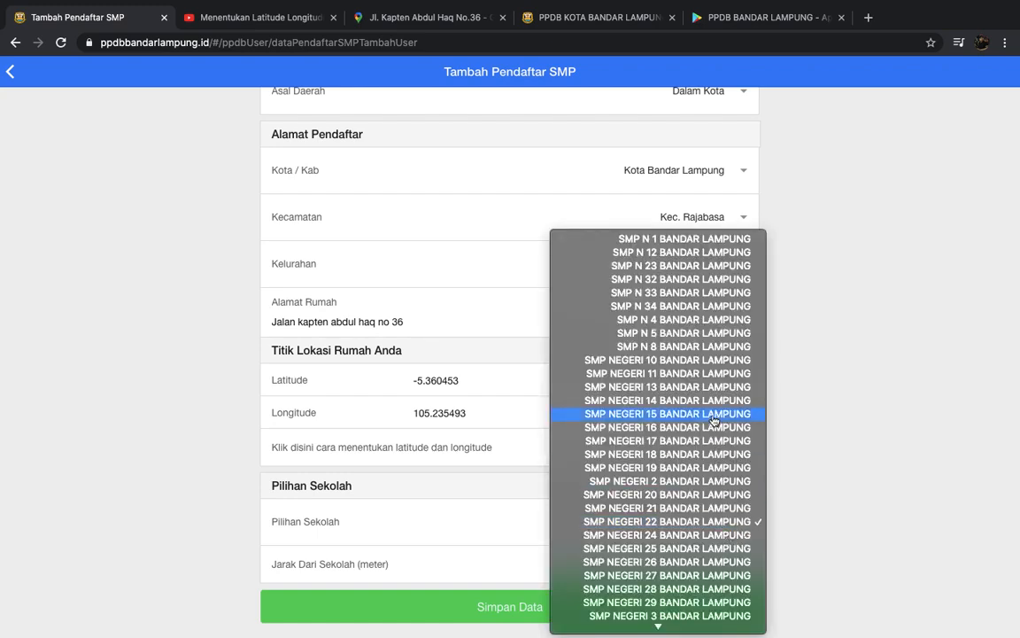
click(686, 240)
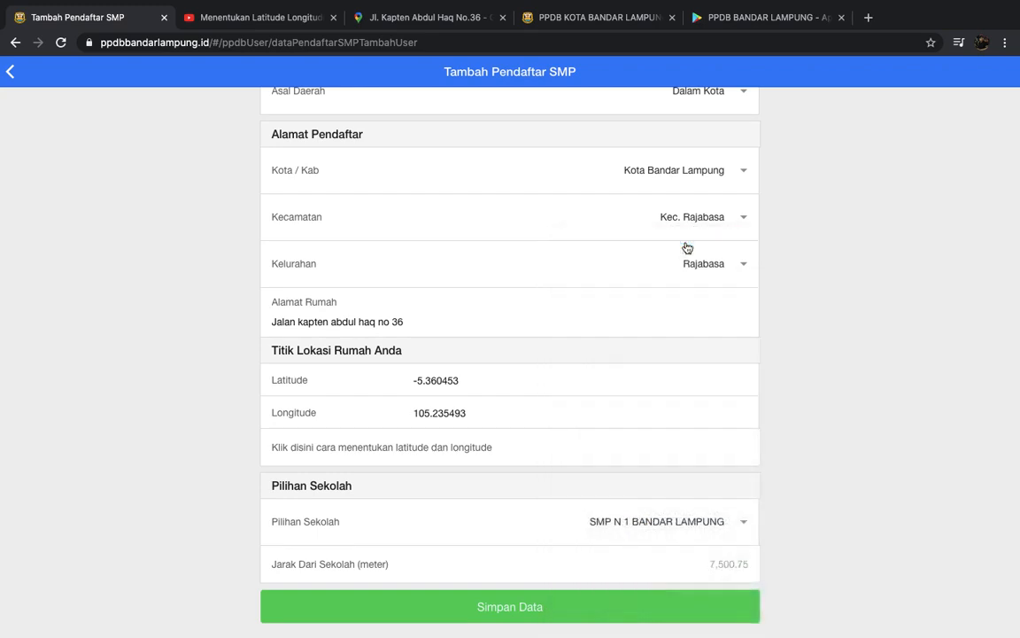
click(709, 524)
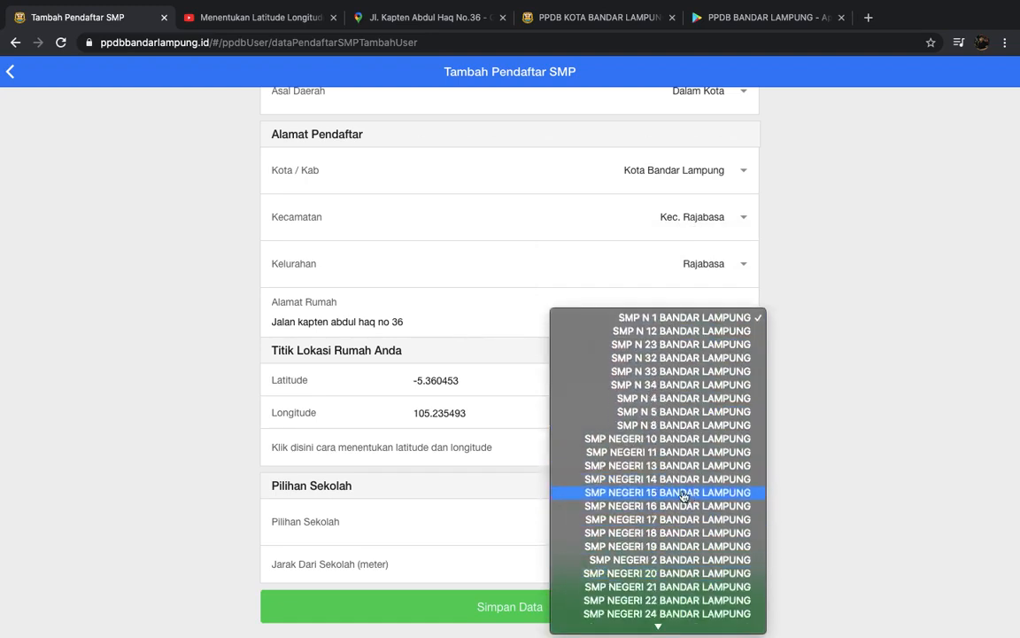
click(676, 559)
- Review the completed form and save the registration
scroll(571, 451, up, 15)
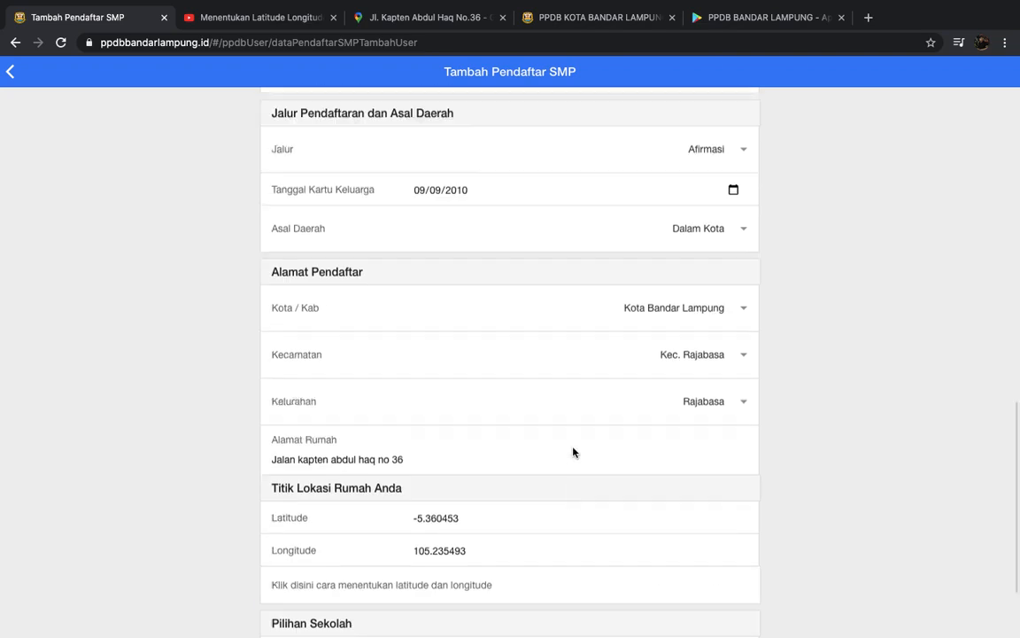
scroll(572, 447, down, 15)
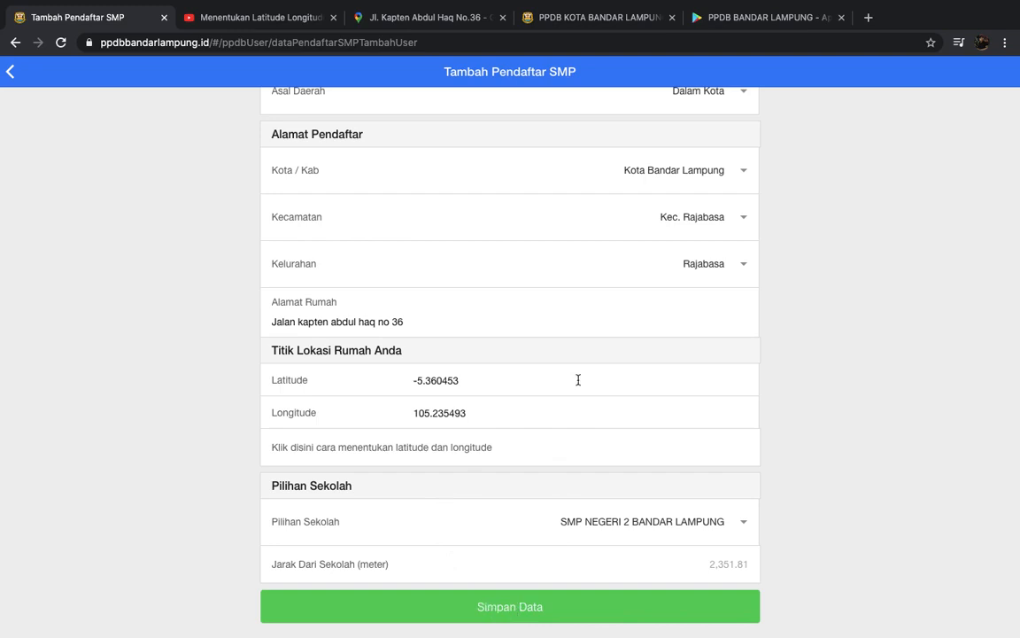
scroll(578, 381, up, 15)
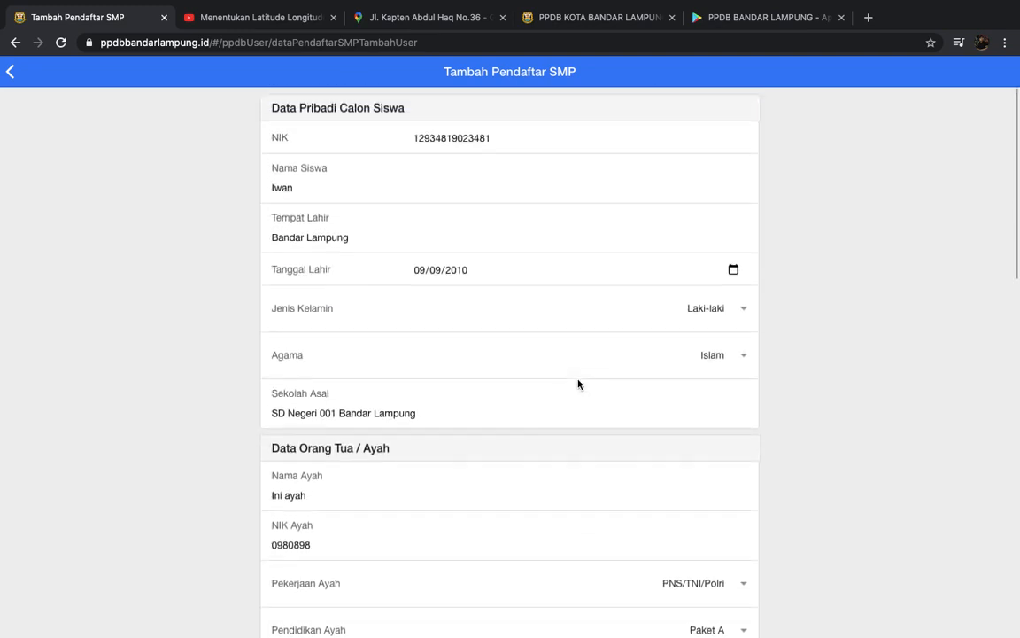
scroll(578, 383, down, 15)
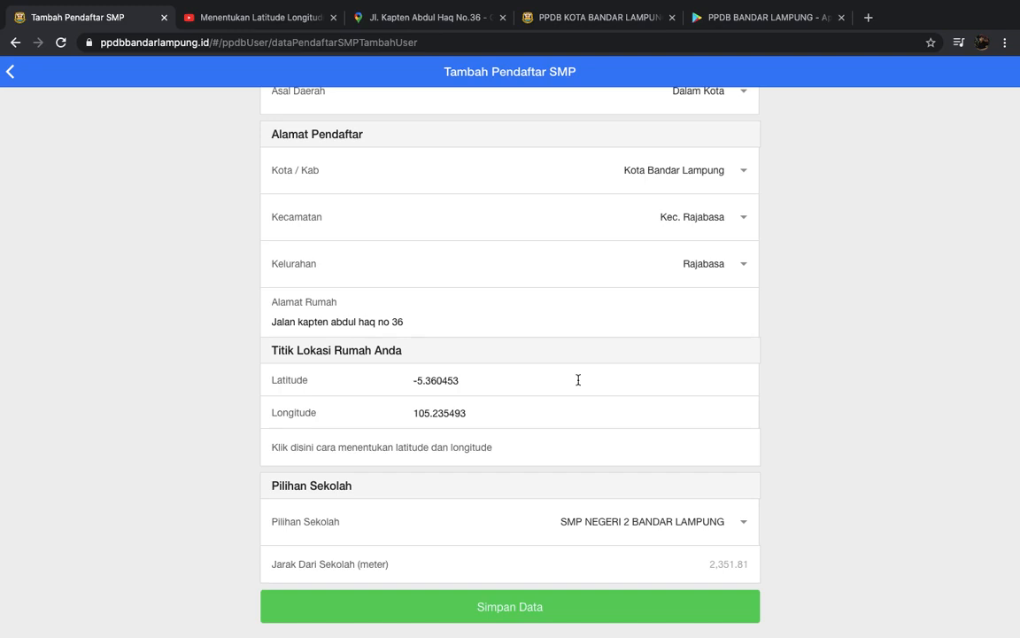
scroll(579, 379, up, 10)
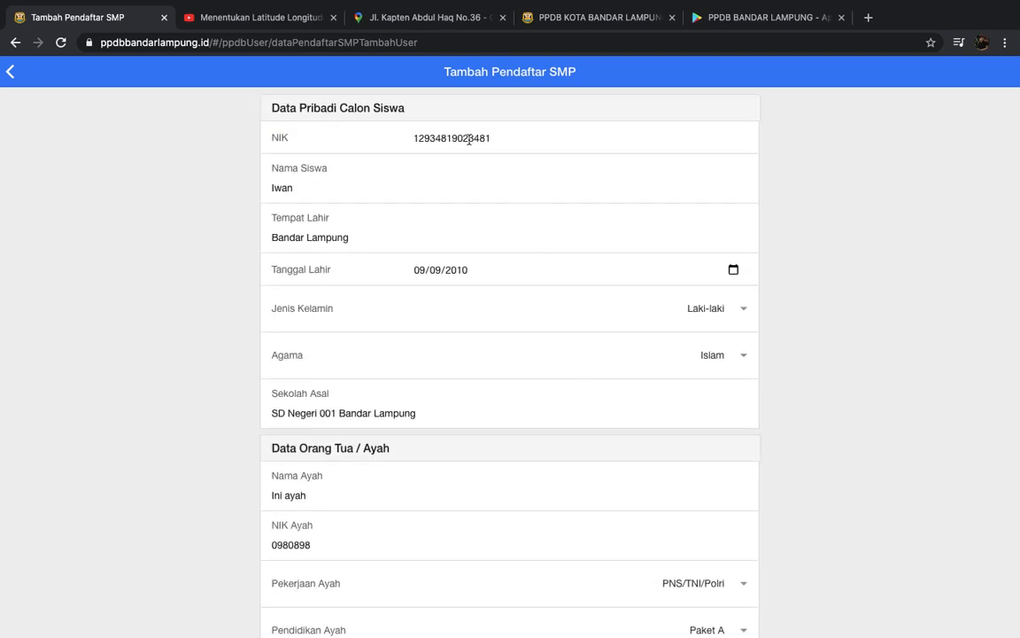
scroll(550, 389, down, 10)
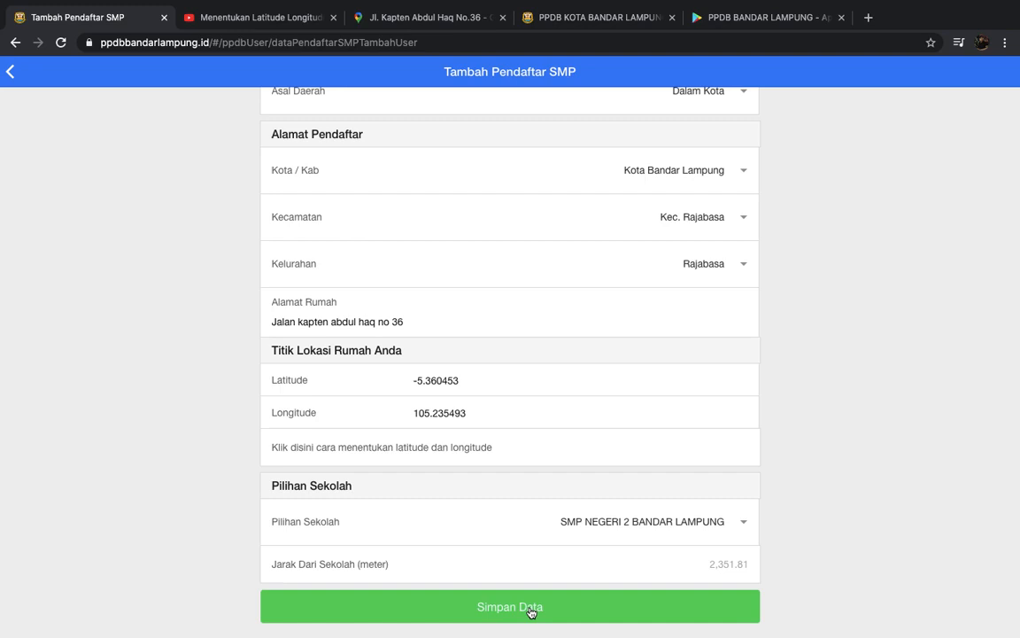
click(531, 609)
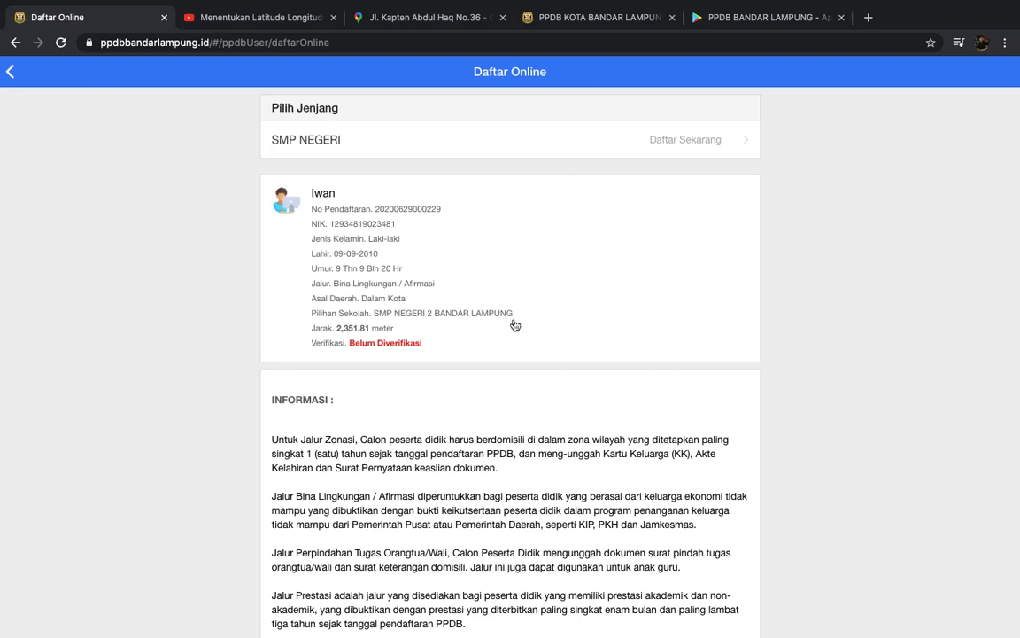
- Bring up the action options on the registered applicant's card
click(493, 253)
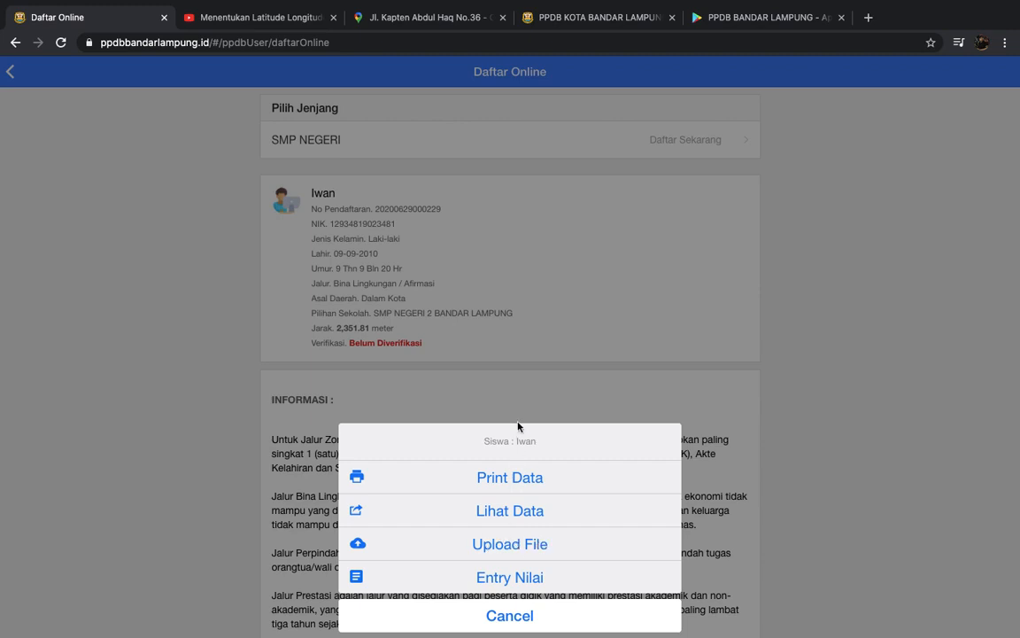
- Print the registration data as a PDF, acknowledge the notice, and open the downloaded file
click(520, 478)
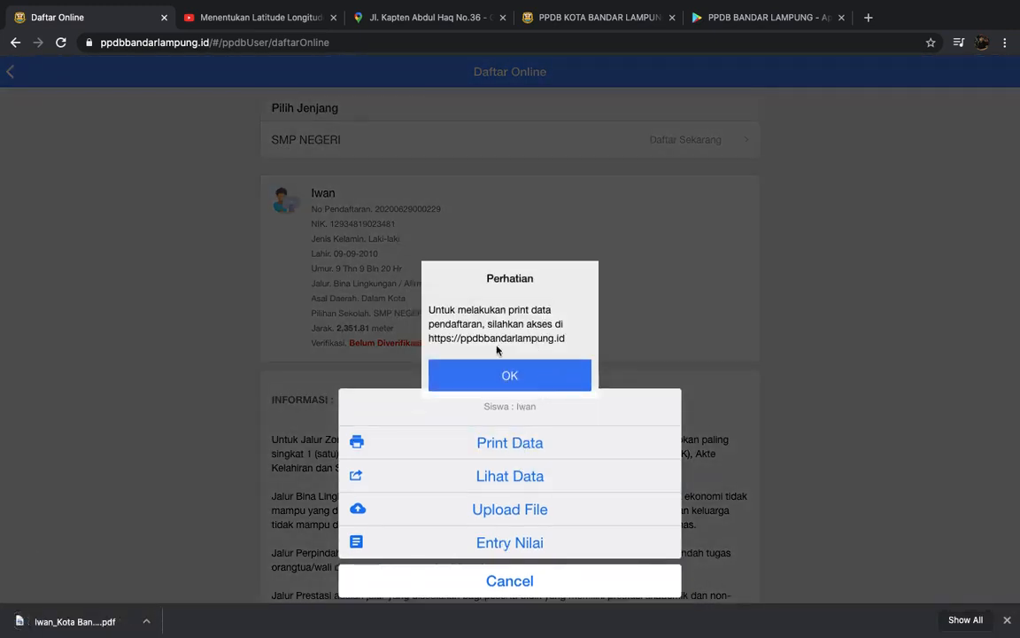
click(624, 362)
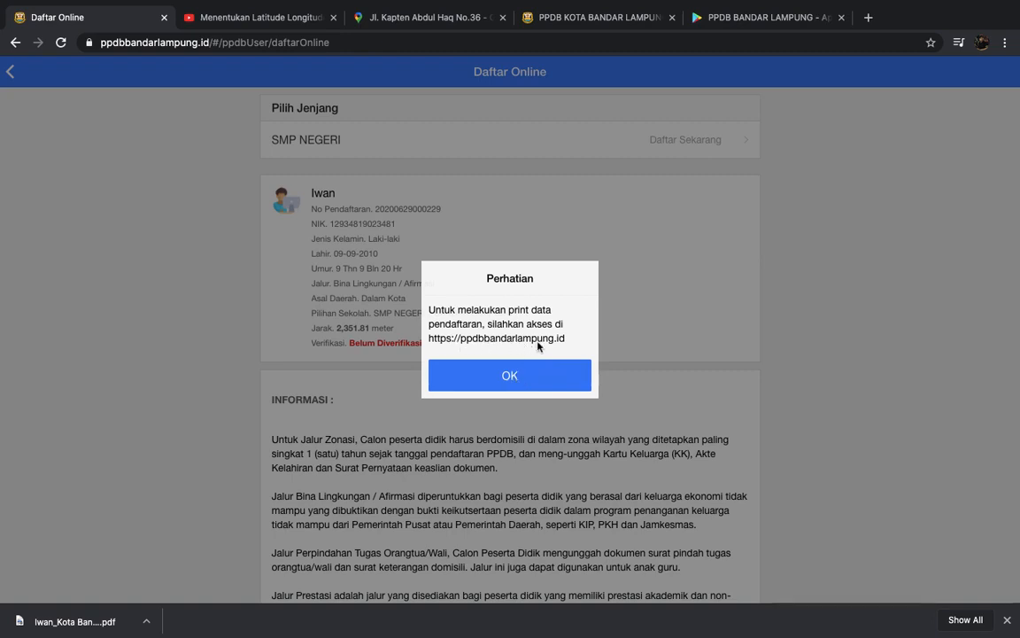
click(500, 375)
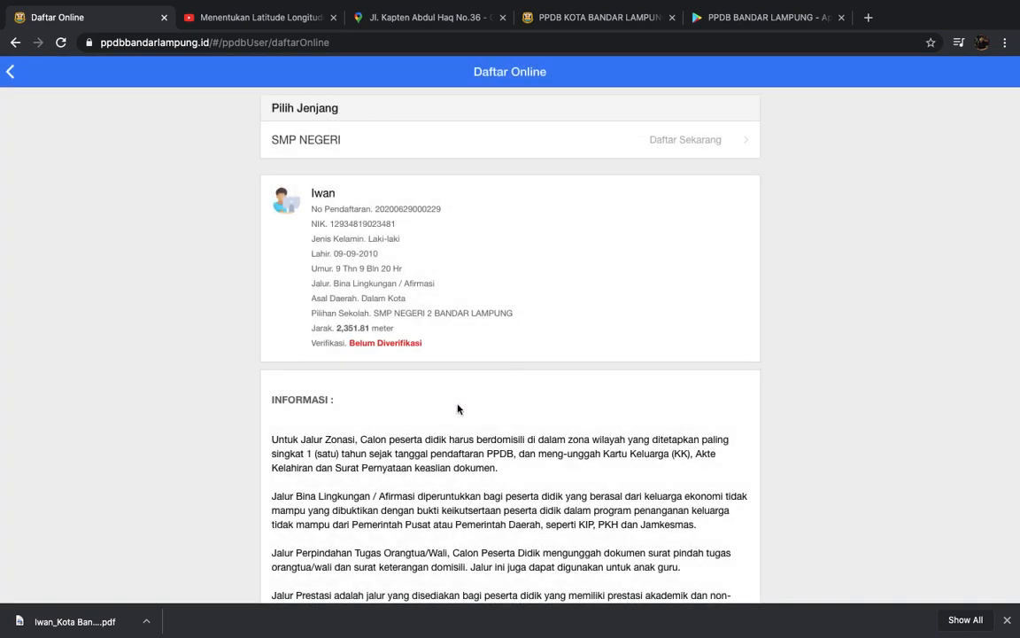
click(82, 623)
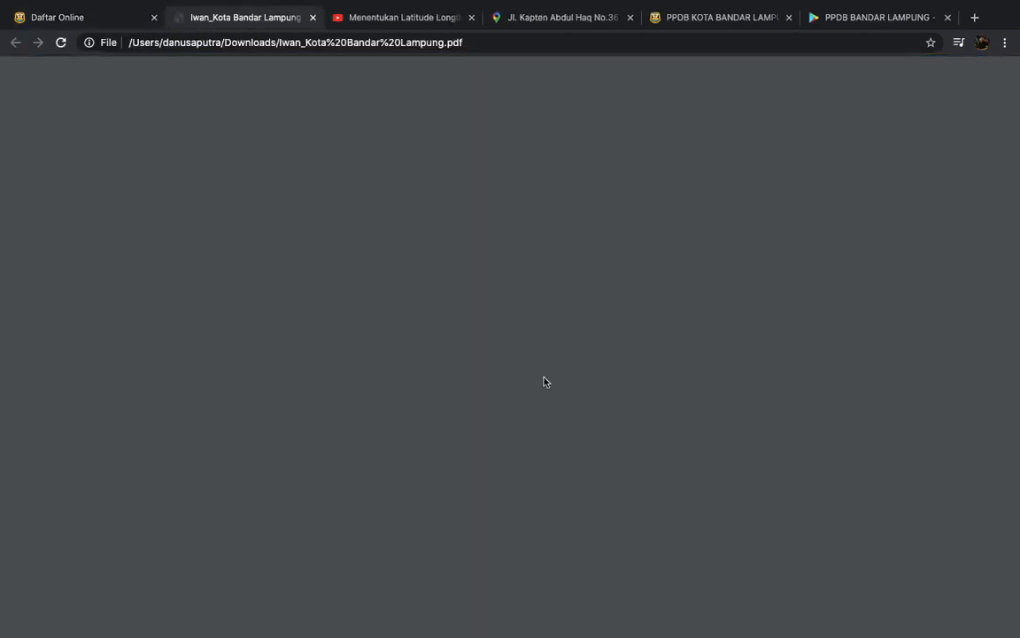
- Read through both pages of the registration PDF, then return to Daftar Online
scroll(544, 381, down, 2)
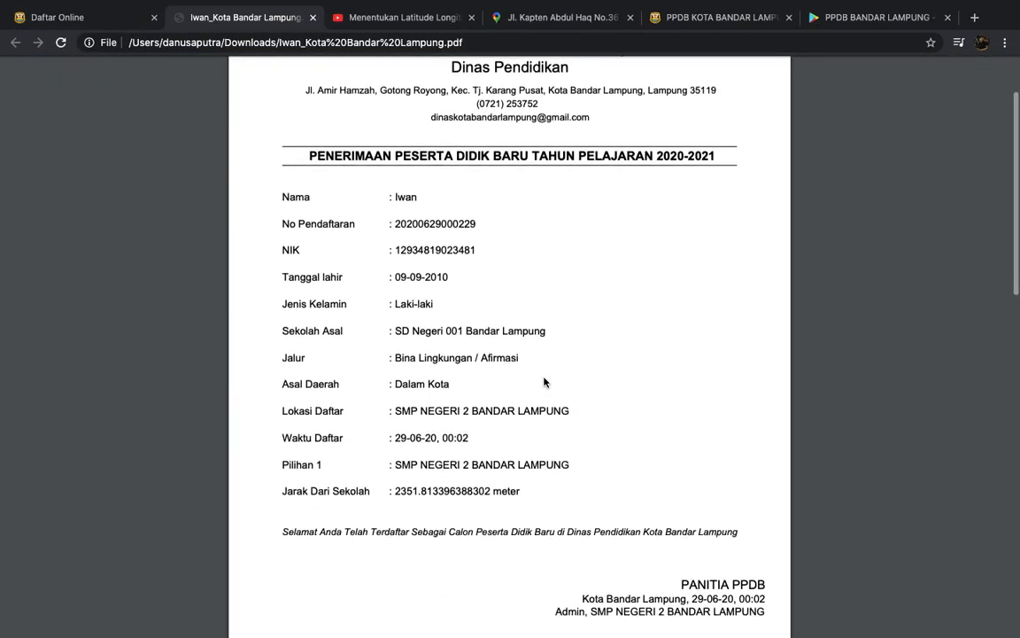
scroll(544, 382, down, 5)
scroll(543, 382, down, 10)
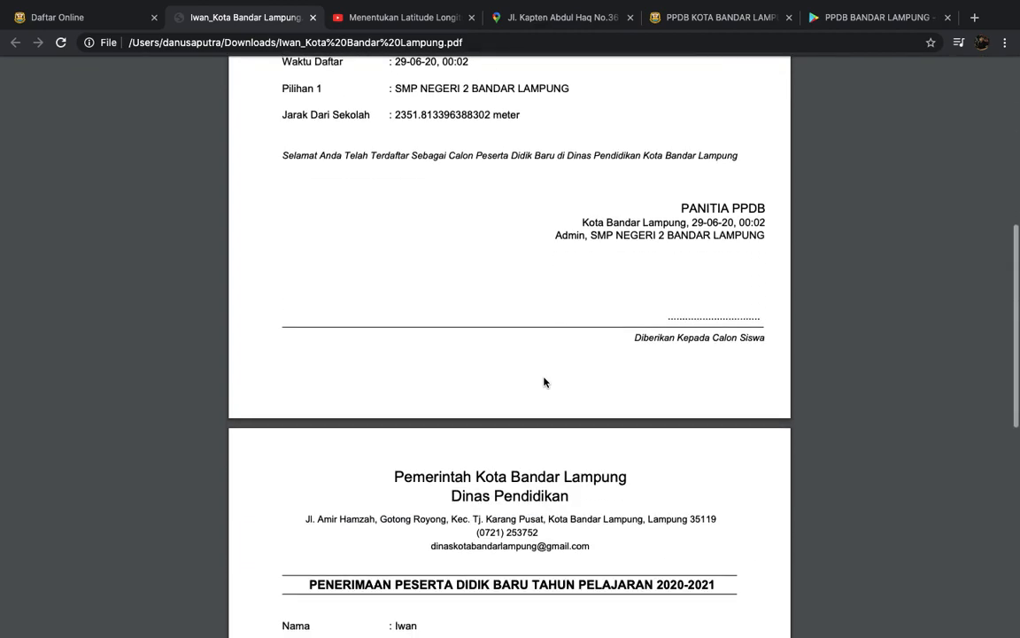
scroll(544, 382, down, 5)
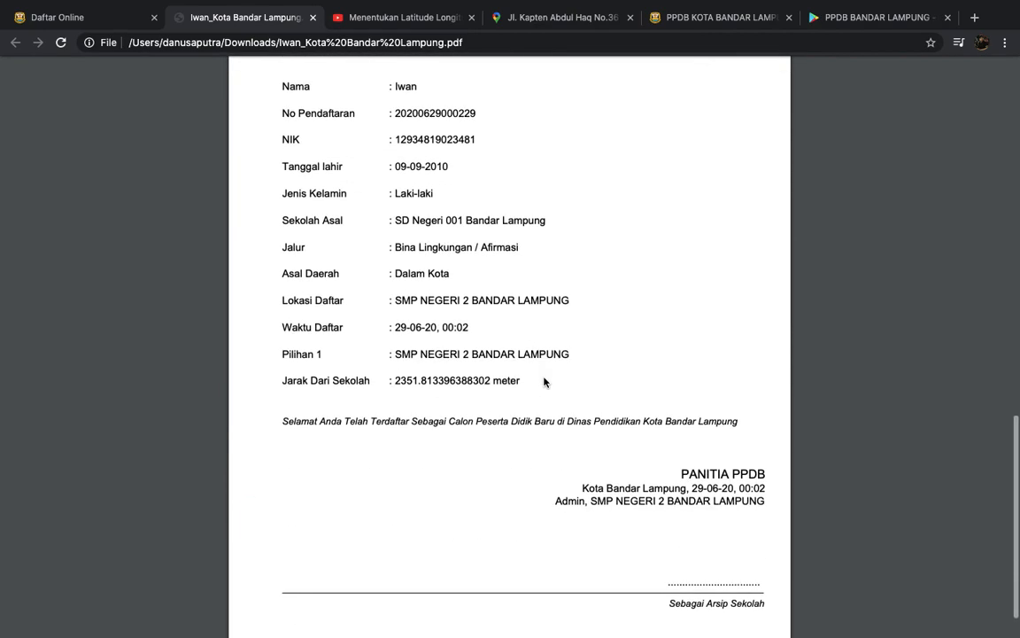
scroll(544, 381, up, 20)
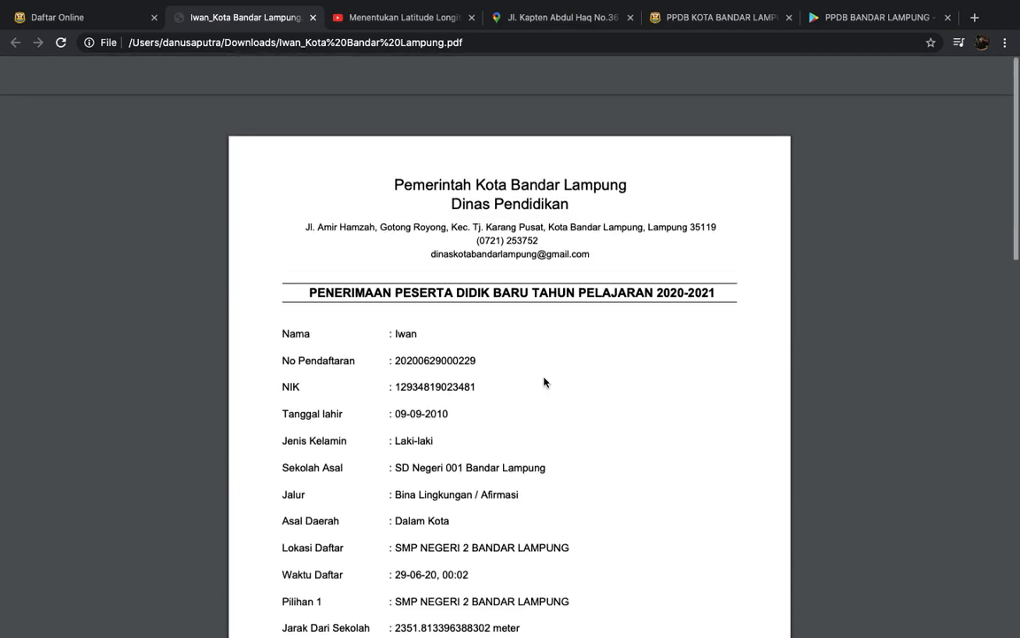
click(90, 24)
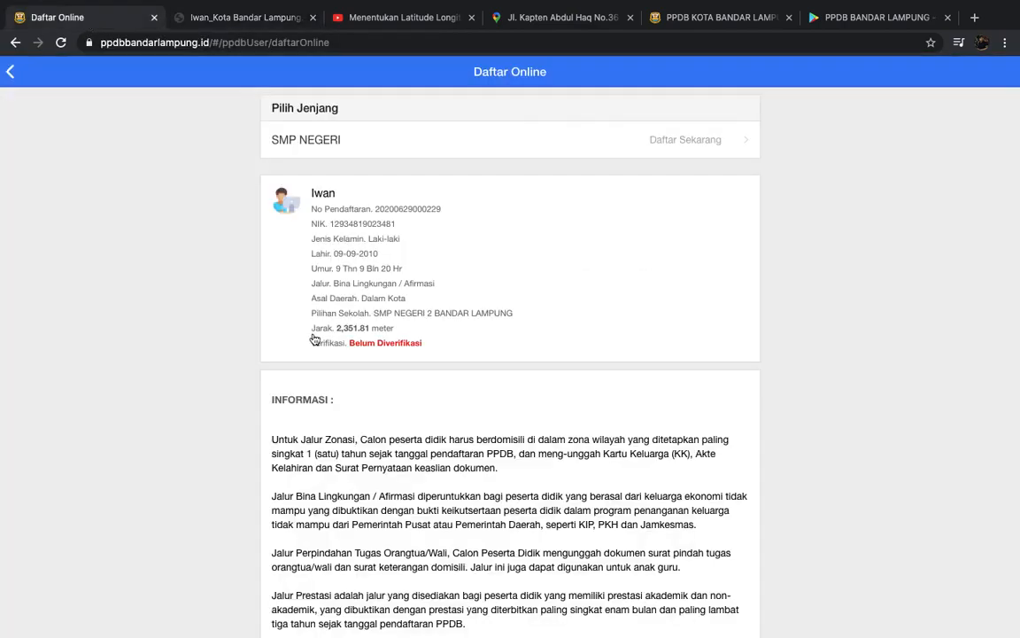
- Review the student's Lihat Data page (parents, address, route, school, distance), then reopen their options
click(448, 239)
click(509, 512)
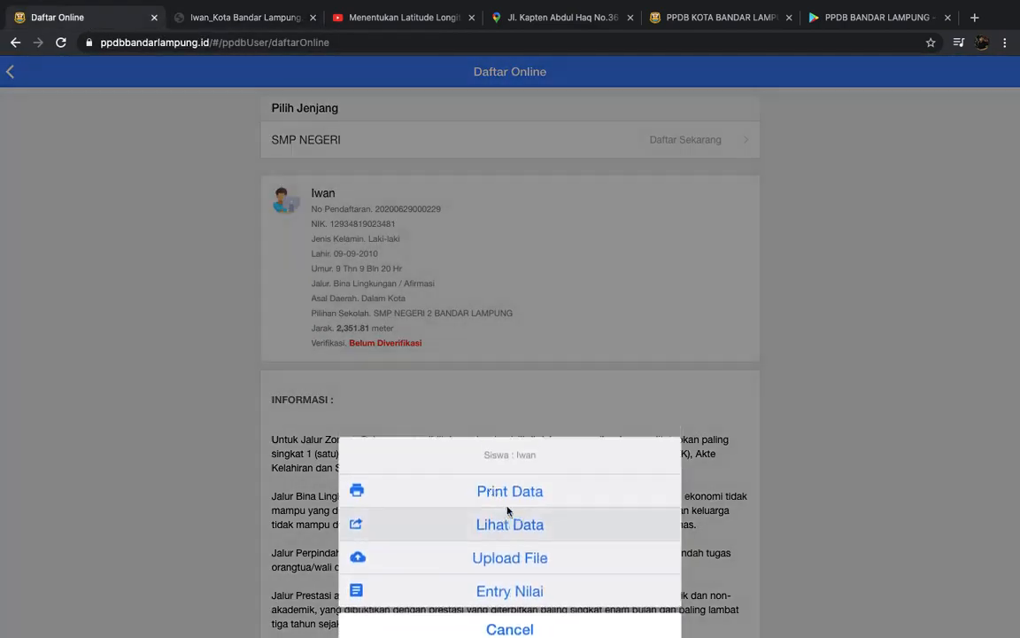
scroll(534, 415, down, 2)
scroll(534, 415, down, 5)
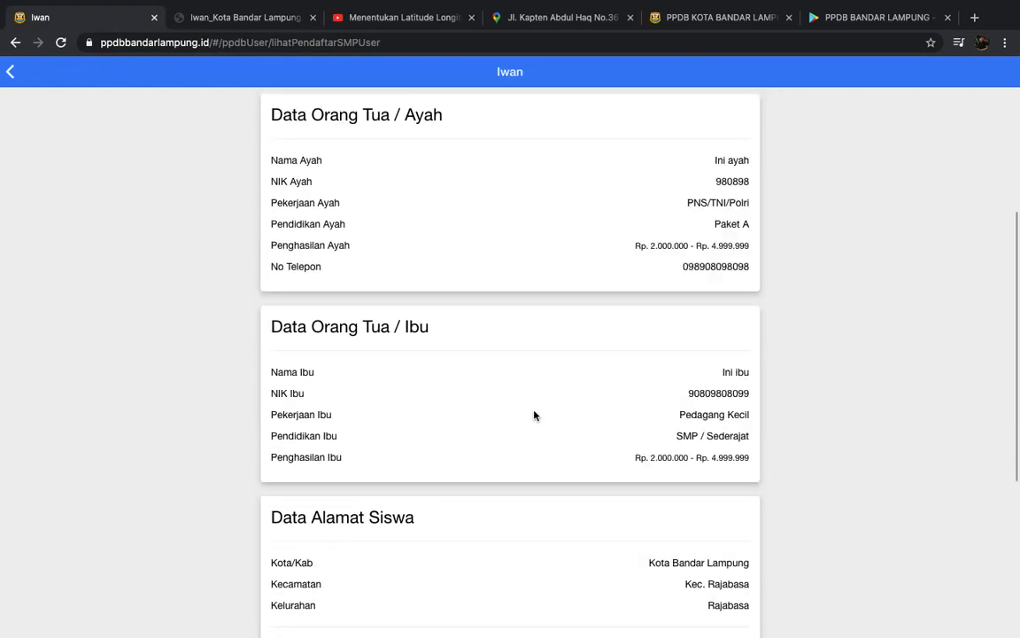
scroll(534, 416, down, 1)
scroll(534, 415, up, 6)
scroll(498, 386, left, 5)
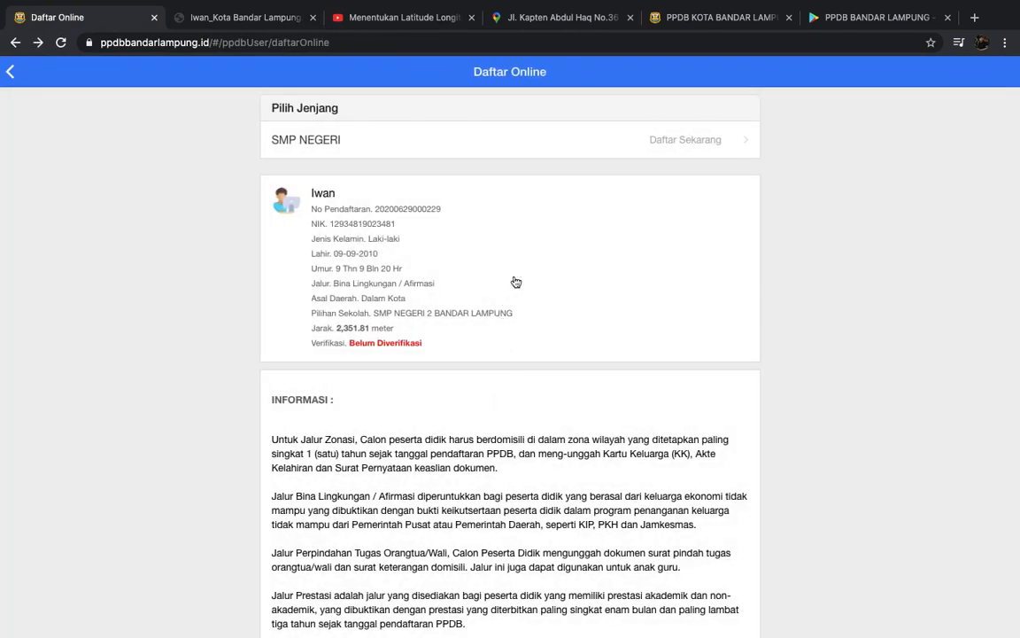
click(514, 280)
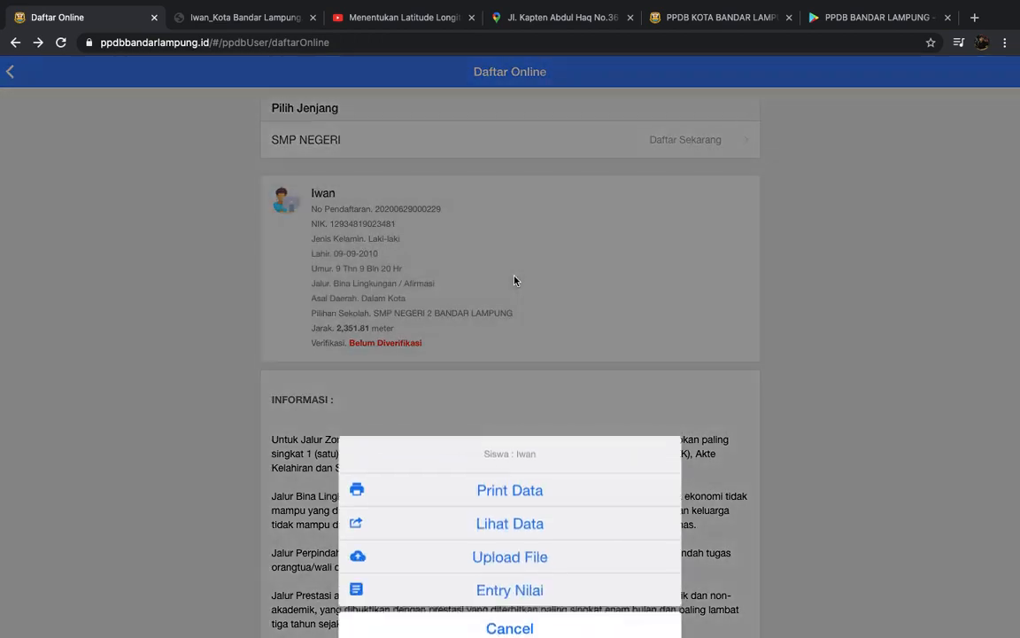
- Go to the student's Upload File page and read the documents required per route
click(511, 551)
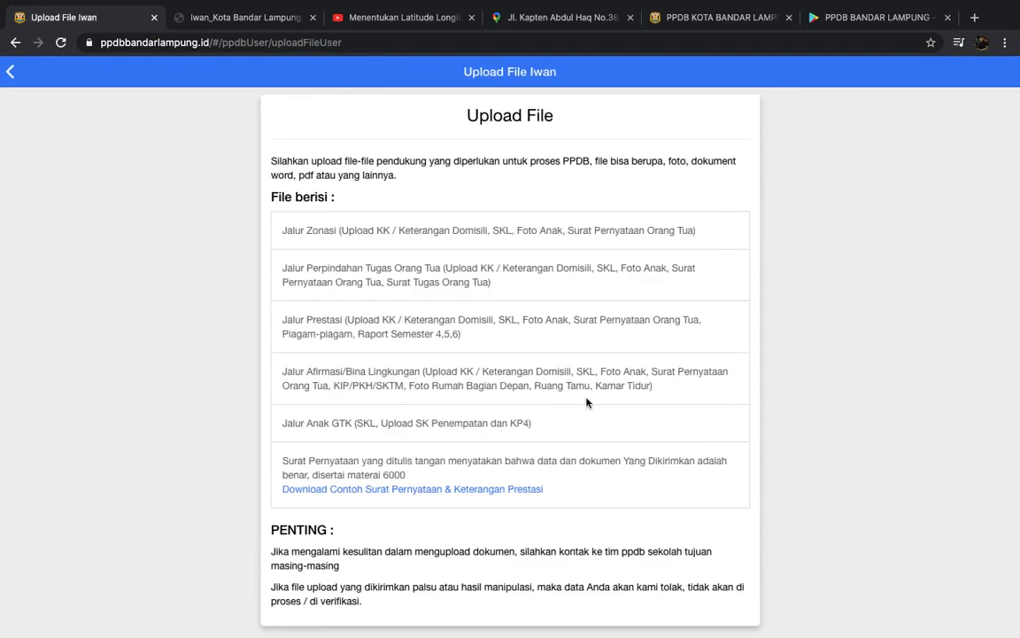
scroll(586, 401, down, 2)
scroll(586, 401, up, 1)
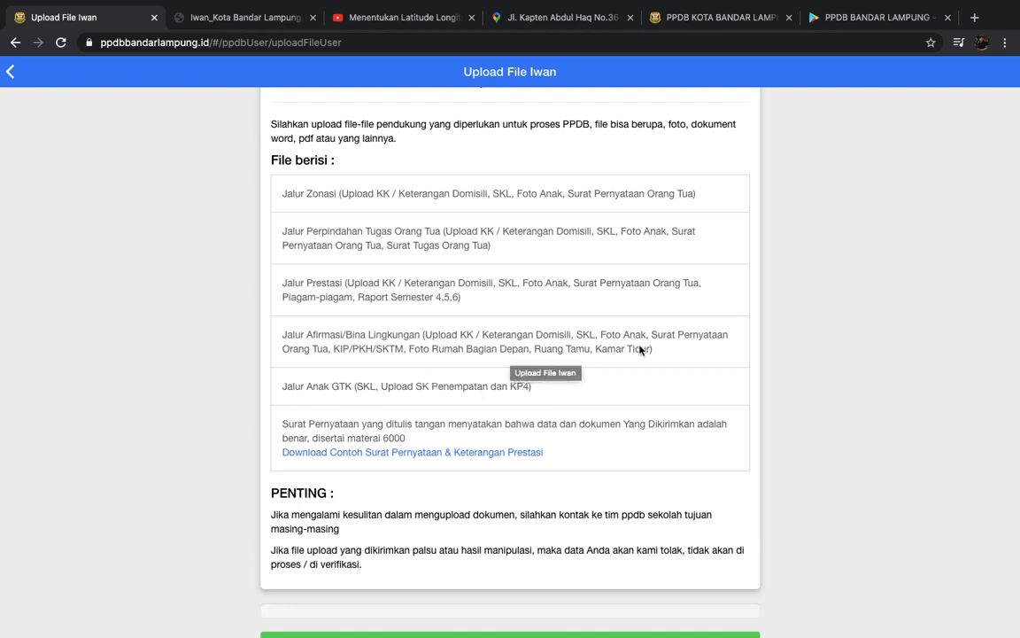
scroll(540, 353, down, 1)
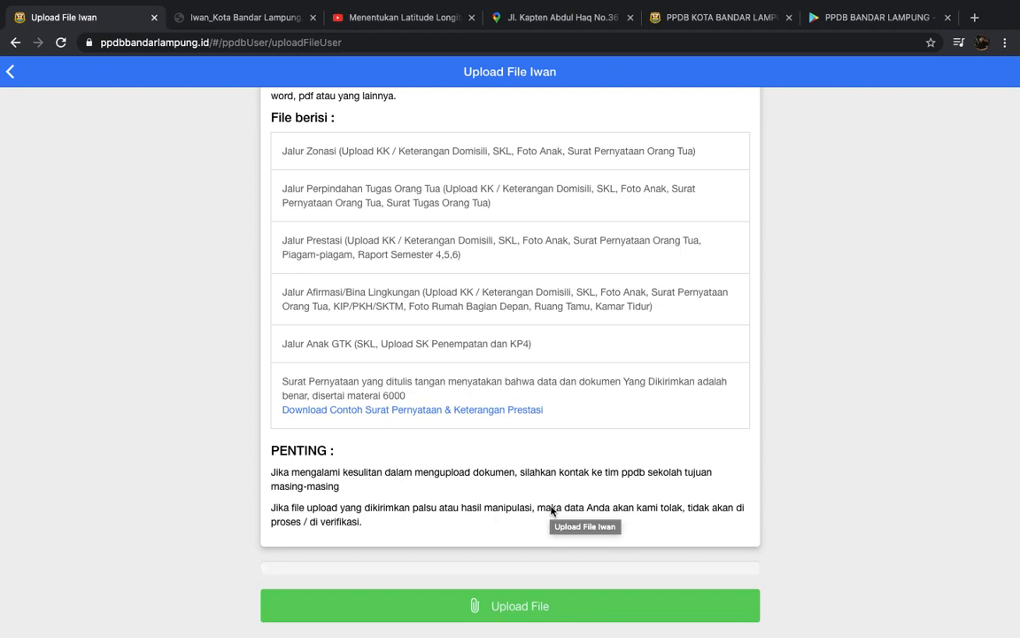
- Upload the first four Desktop files, from the dataPendaftar SMA NEGERI 18 PALEMBANG spreadsheet onward
click(496, 611)
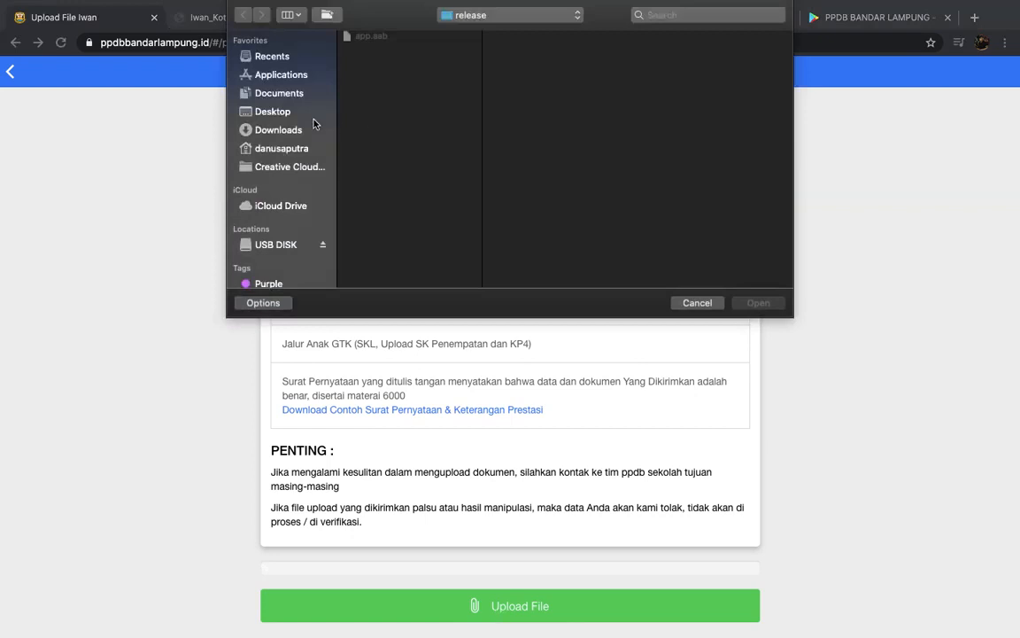
click(275, 112)
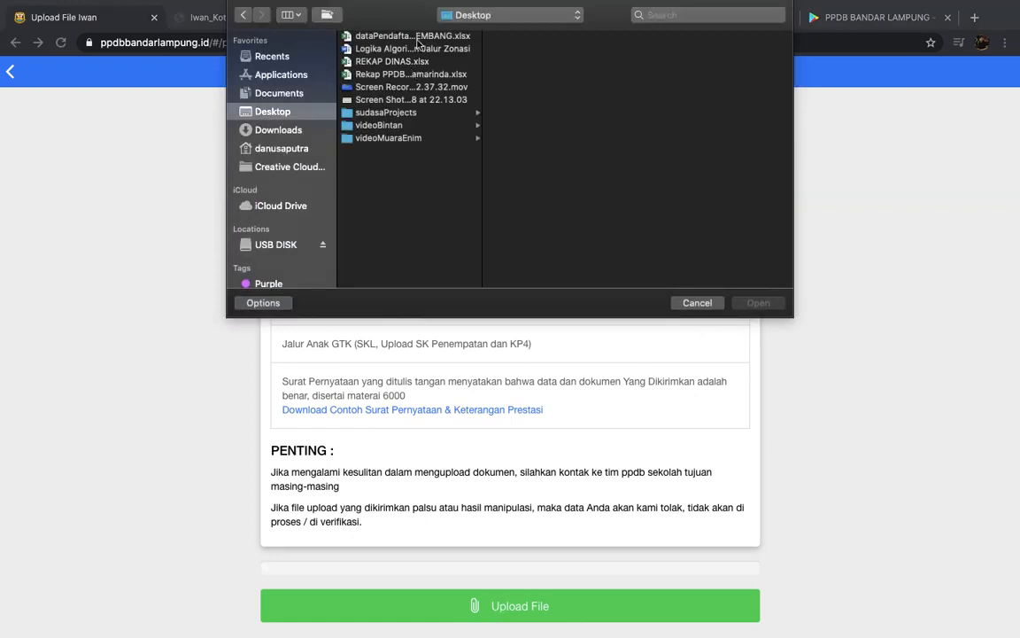
click(415, 36)
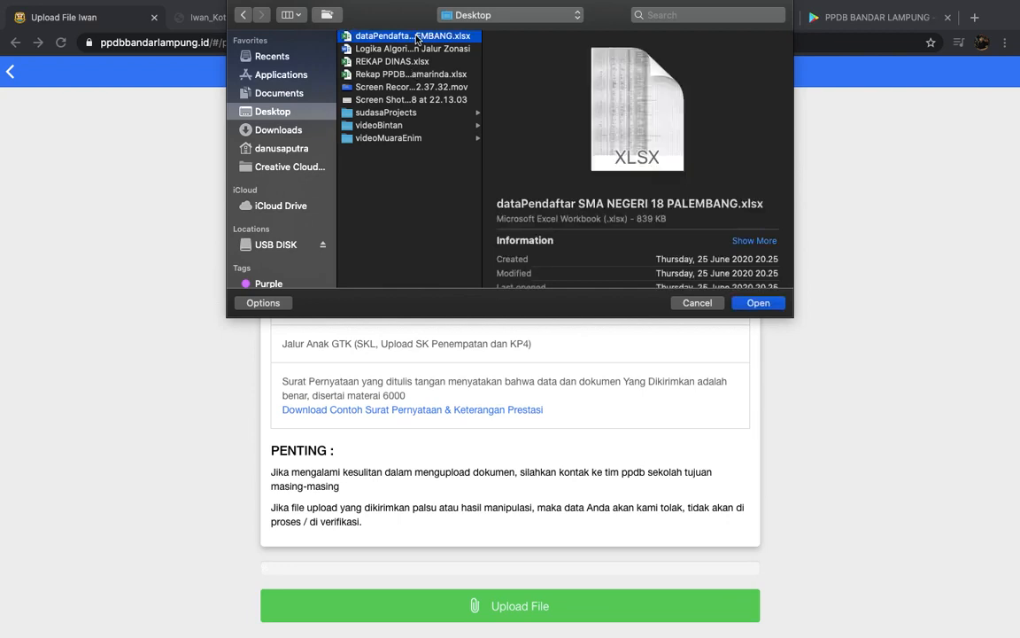
shift+click(366, 75)
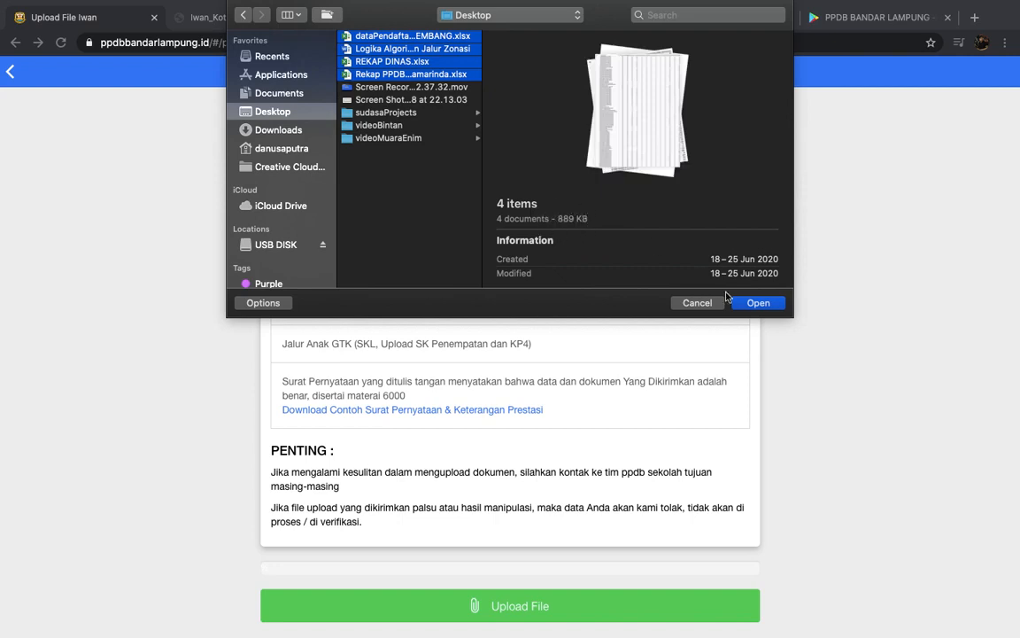
click(759, 302)
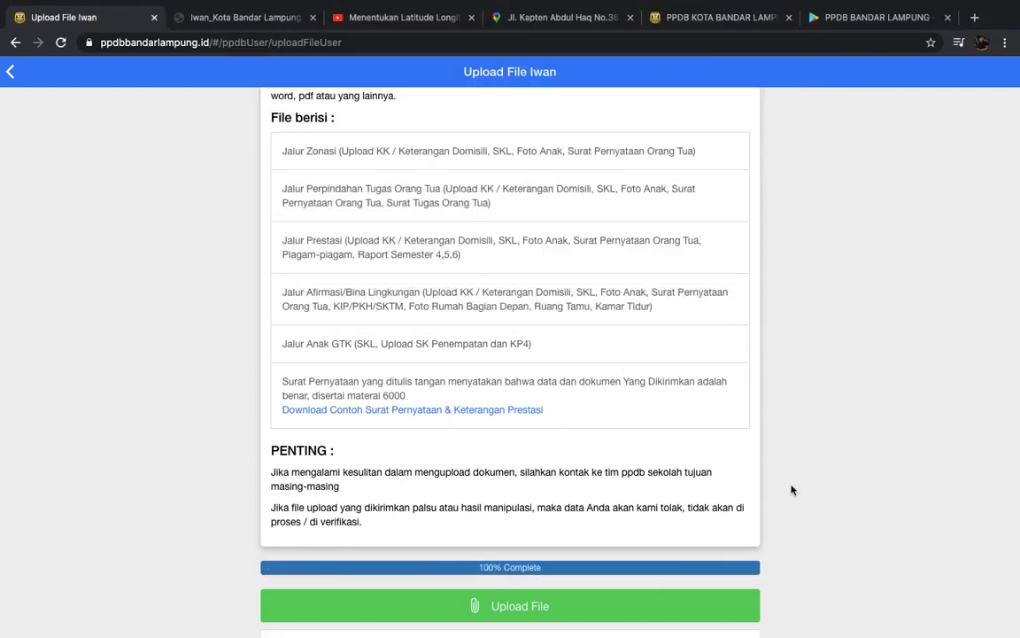
scroll(852, 482, down, 4)
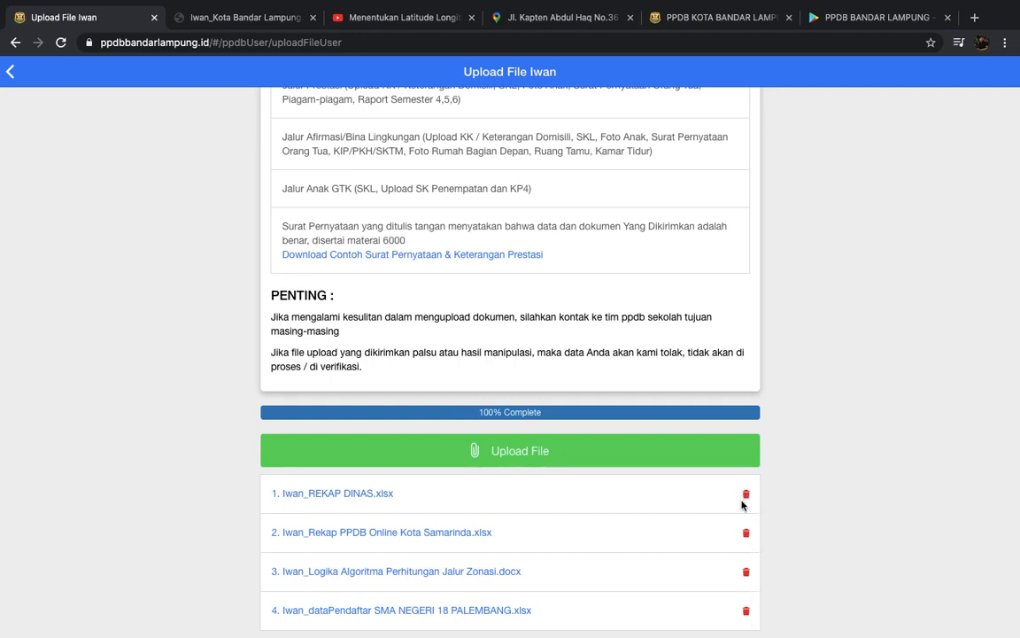
- Delete the Logika Algoritma Perhitungan Jalur Zonasi document from the uploads
click(747, 572)
scroll(724, 497, up, 1)
scroll(726, 501, up, 3)
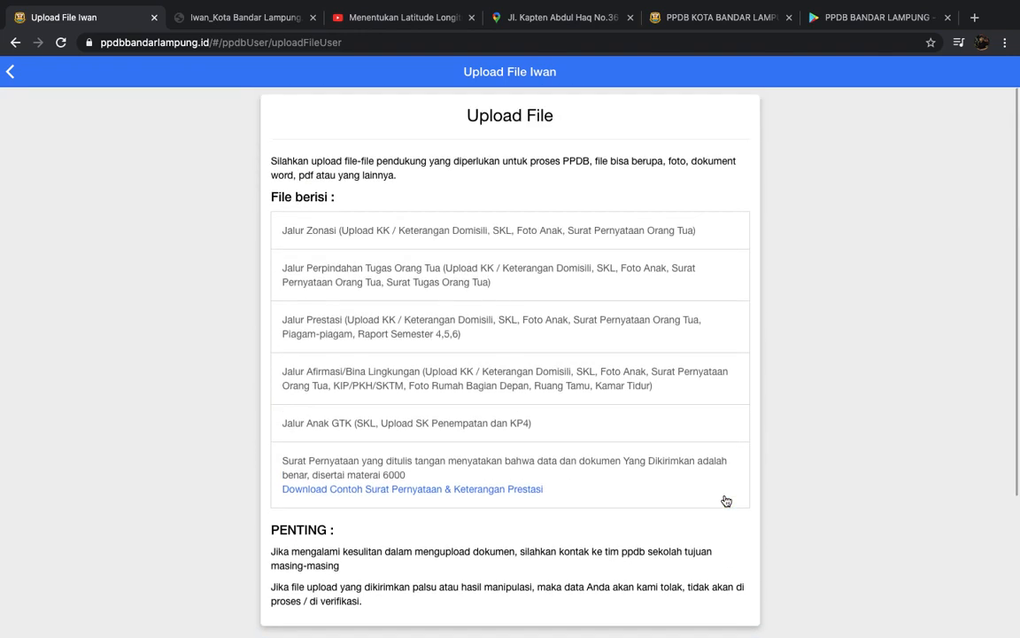
- Go back to Daftar Online, view SMP NEGERI's route choices, and cancel without choosing
click(9, 71)
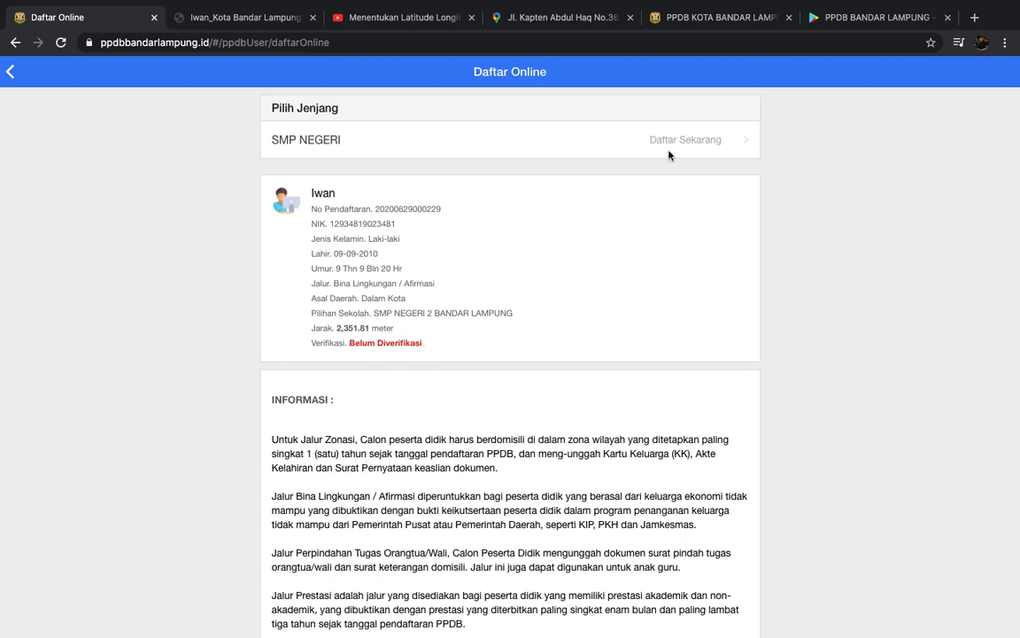
click(701, 139)
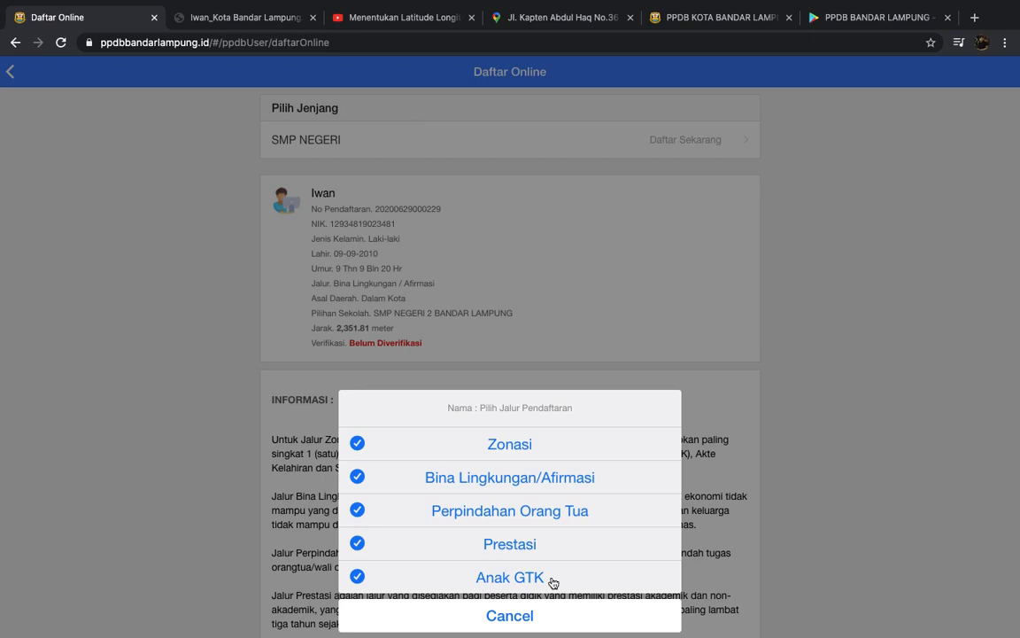
click(554, 224)
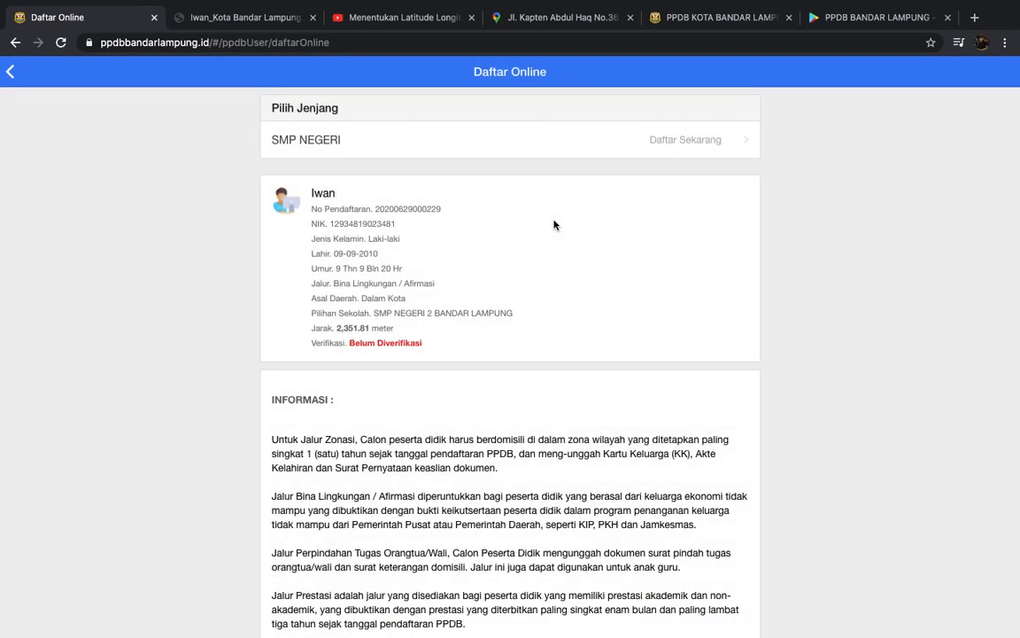
- Leave full-screen Chrome for the desktop and open QuickTime Player's File menu, reaching its iCloud open-file dialog
key(ctrl+Left)
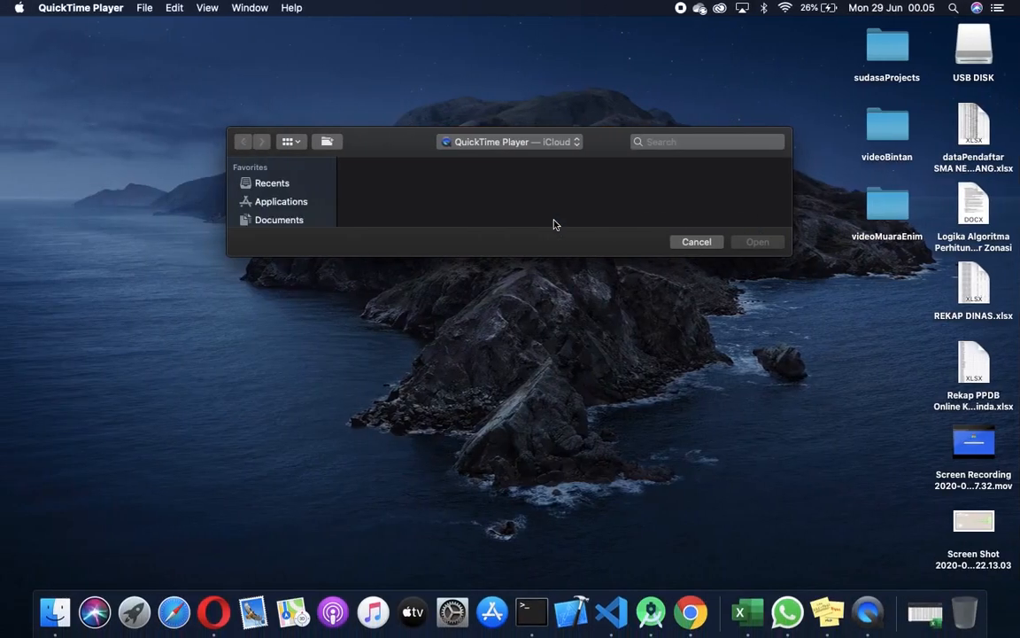
click(146, 8)
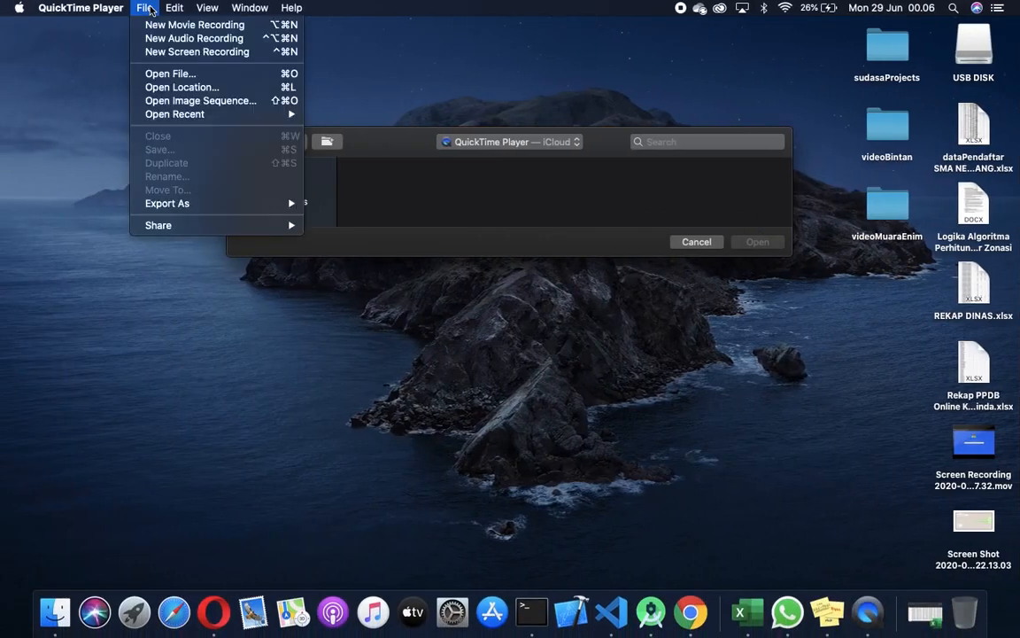
click(177, 9)
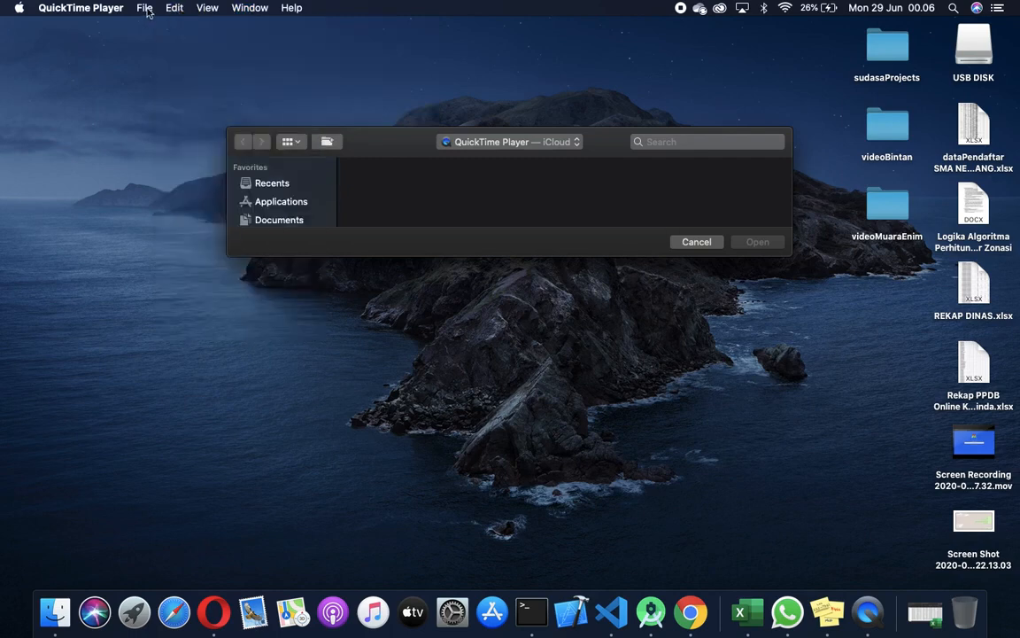
click(146, 9)
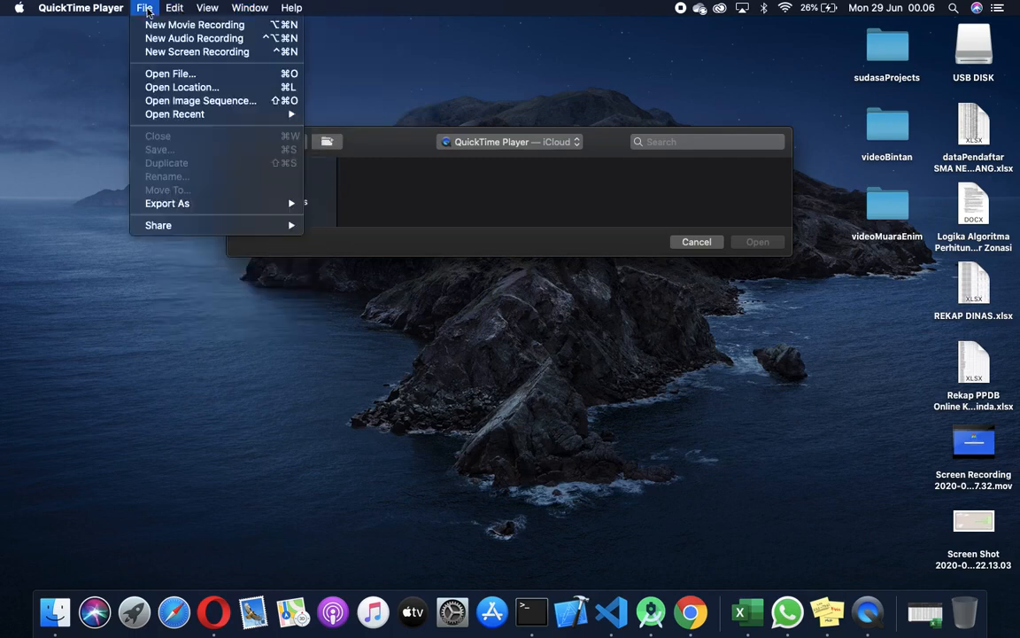